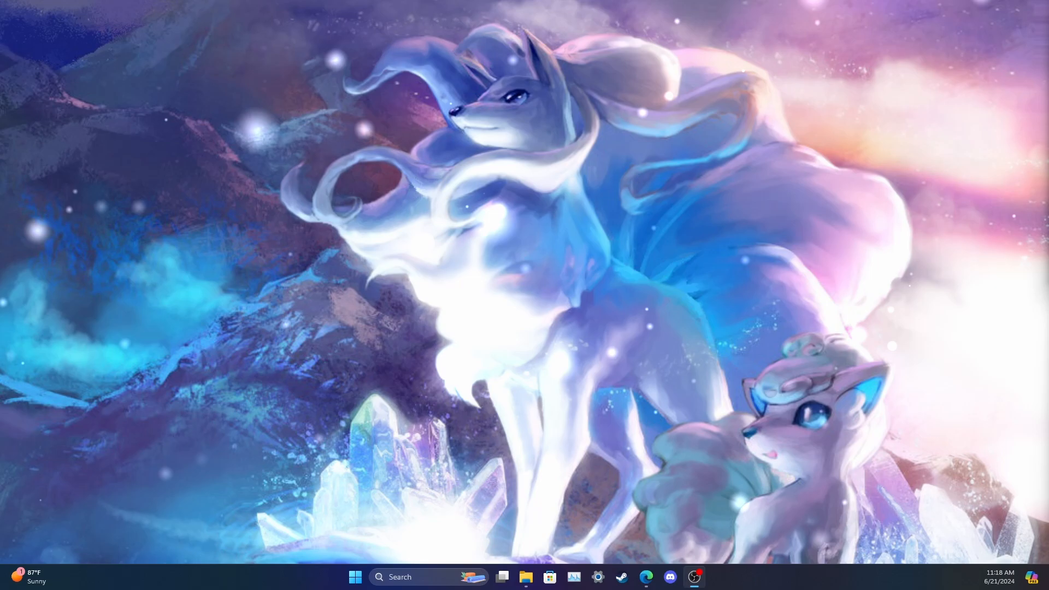
Examine the CompactGUI GitHub repository's description and the README's explanations of compact.exe and transparent compression.
{"action": "left_click_drag", "start_coordinate": [1048, 287], "coordinate": [711, 0]}
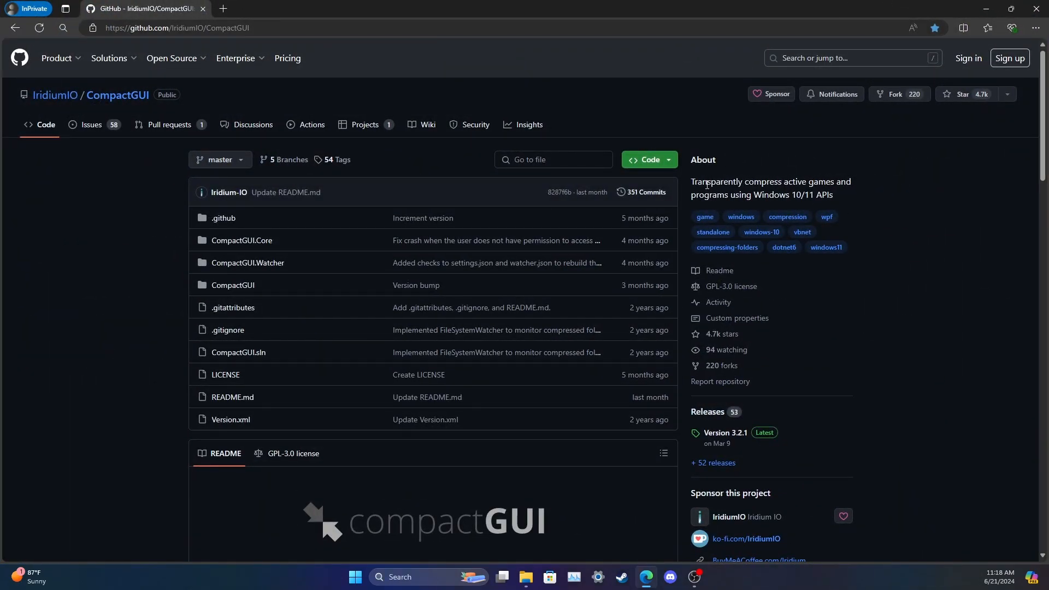
{"action": "left_click_drag", "start_coordinate": [744, 182], "coordinate": [833, 195]}
{"action": "left_click", "coordinate": [887, 206]}
{"action": "scroll", "coordinate": [885, 262], "scroll_direction": "down", "scroll_amount": 4}
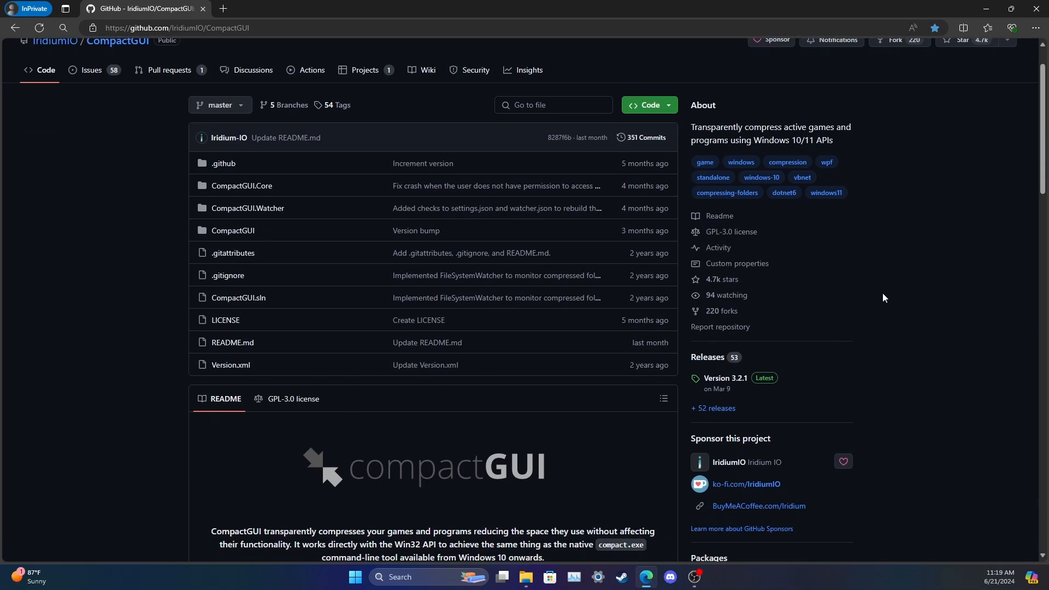
{"action": "scroll", "coordinate": [908, 298], "scroll_direction": "down", "scroll_amount": 1}
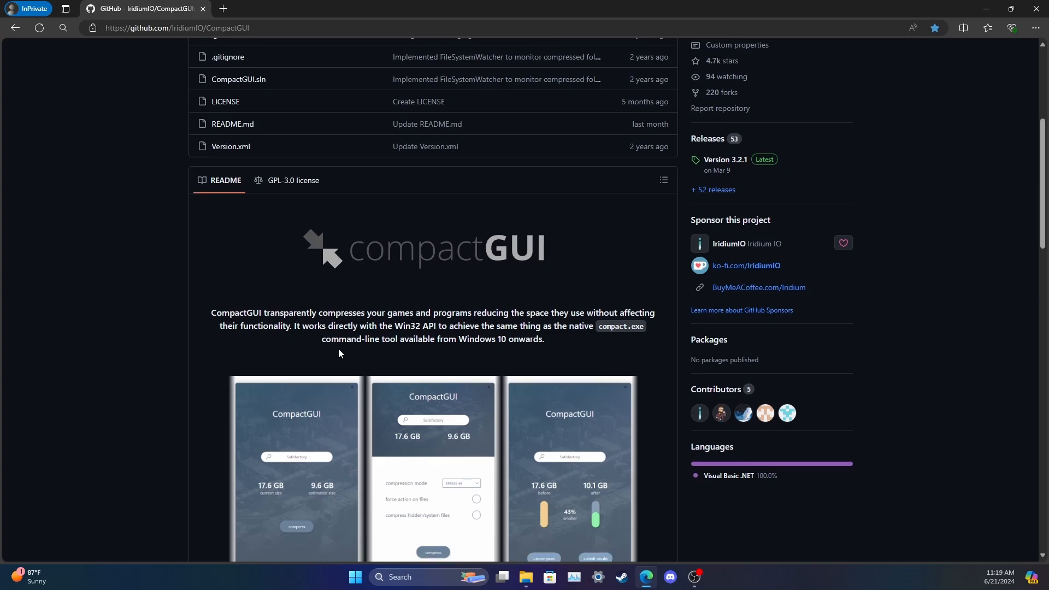
{"action": "scroll", "coordinate": [339, 350], "scroll_direction": "down", "scroll_amount": 6}
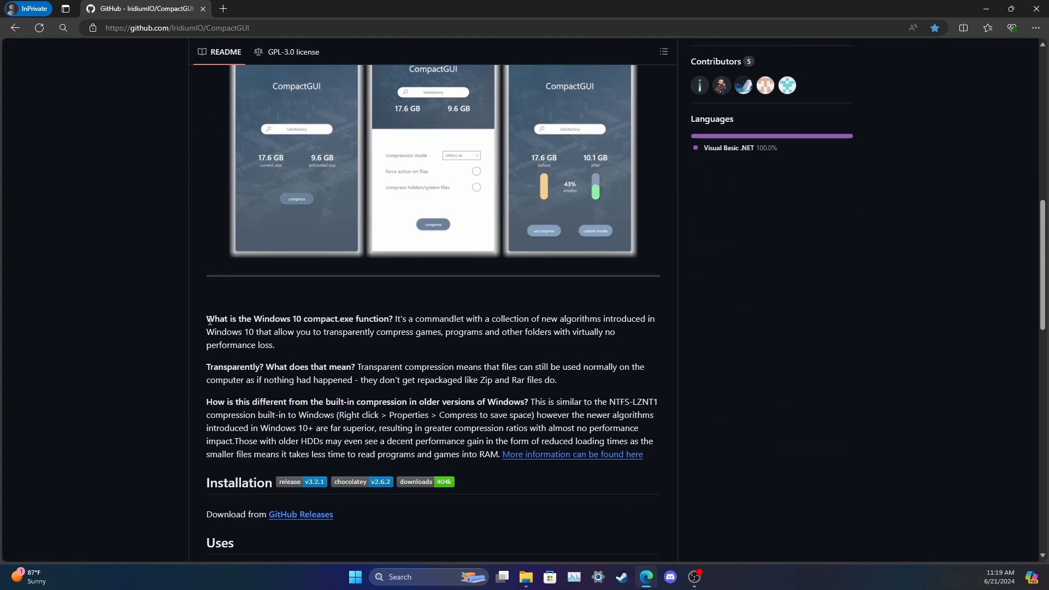
{"action": "left_click_drag", "start_coordinate": [210, 321], "coordinate": [491, 349]}
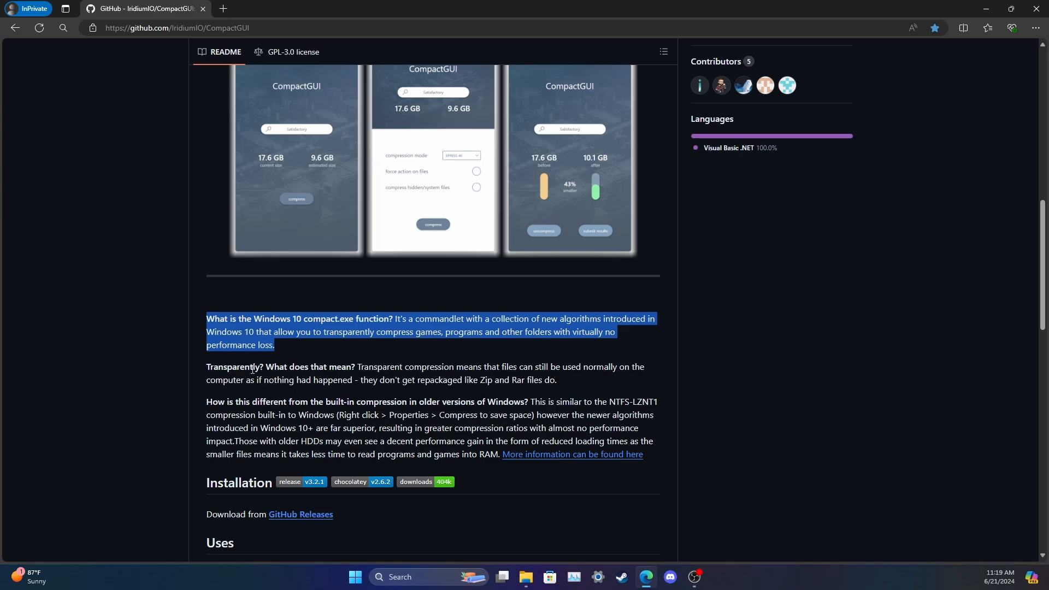
{"action": "left_click_drag", "start_coordinate": [218, 367], "coordinate": [544, 379]}
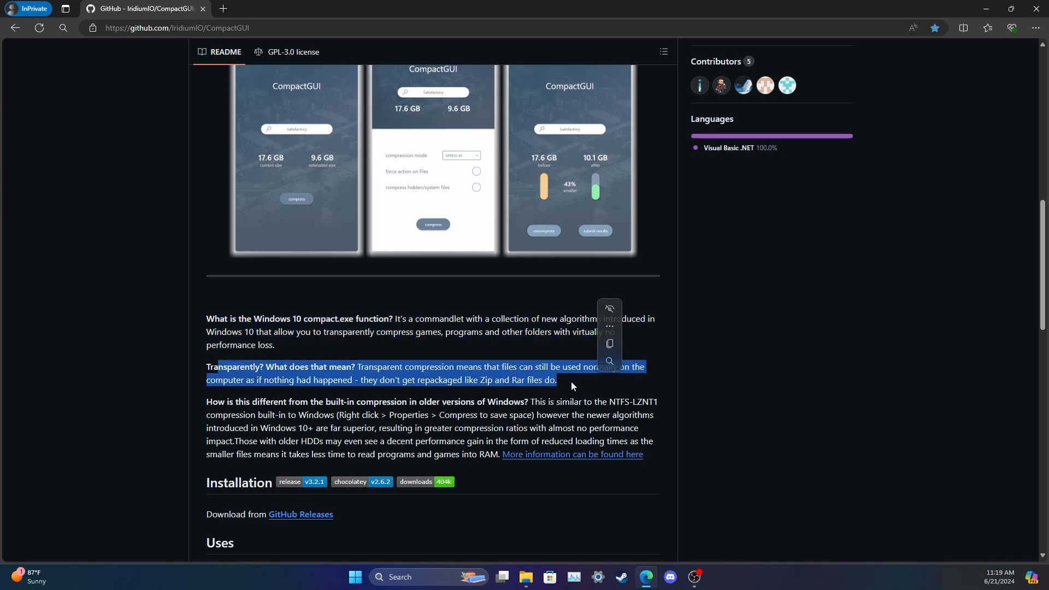
{"action": "left_click", "coordinate": [572, 382]}
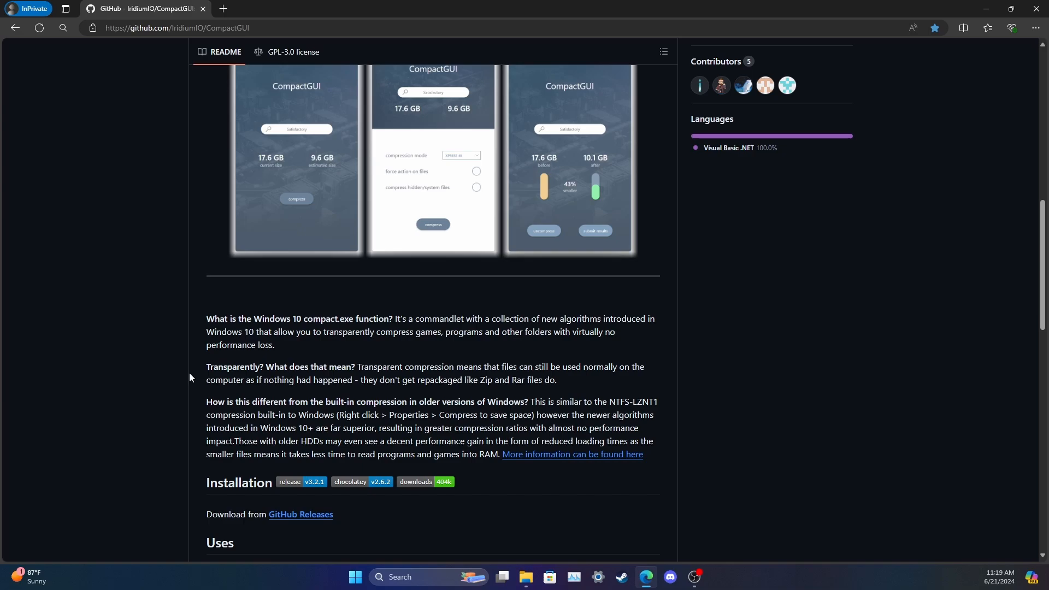
{"action": "left_click_drag", "start_coordinate": [210, 371], "coordinate": [584, 376]}
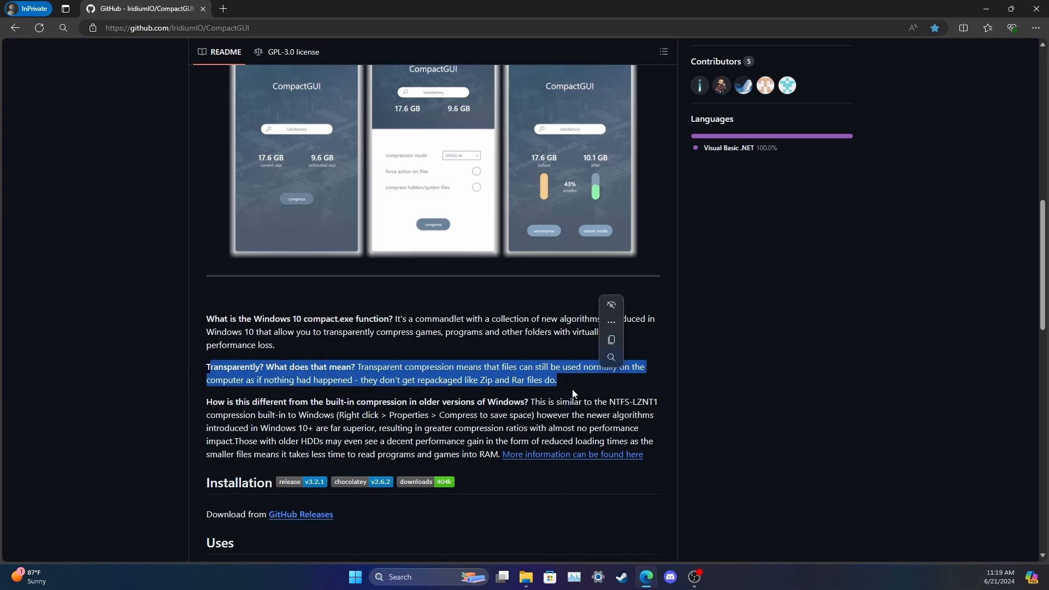
{"action": "left_click", "coordinate": [575, 384]}
{"action": "scroll", "coordinate": [721, 406], "scroll_direction": "up", "scroll_amount": 8}
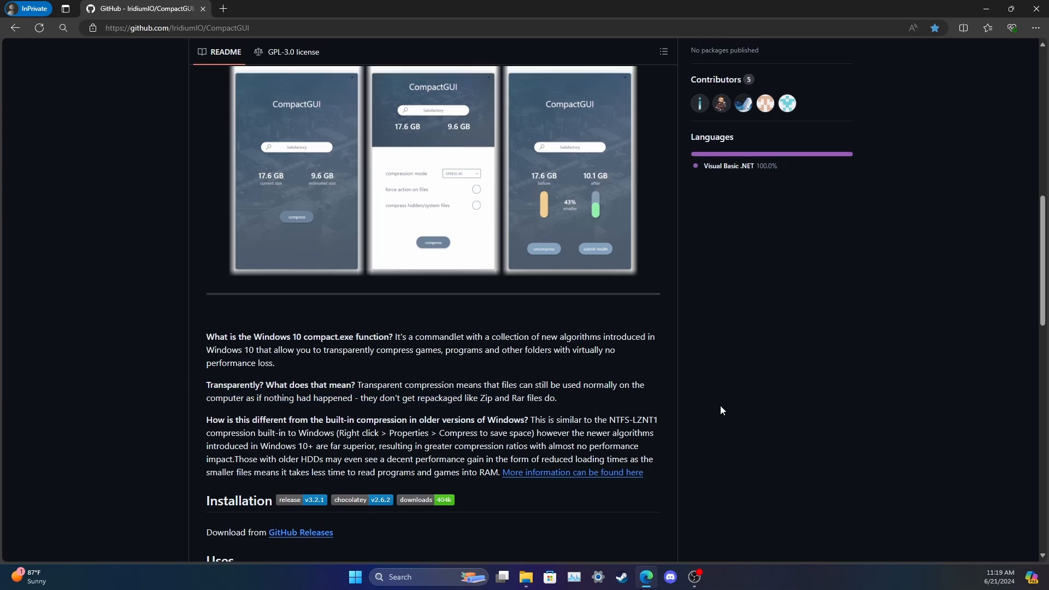
{"action": "scroll", "coordinate": [818, 454], "scroll_direction": "up", "scroll_amount": 3}
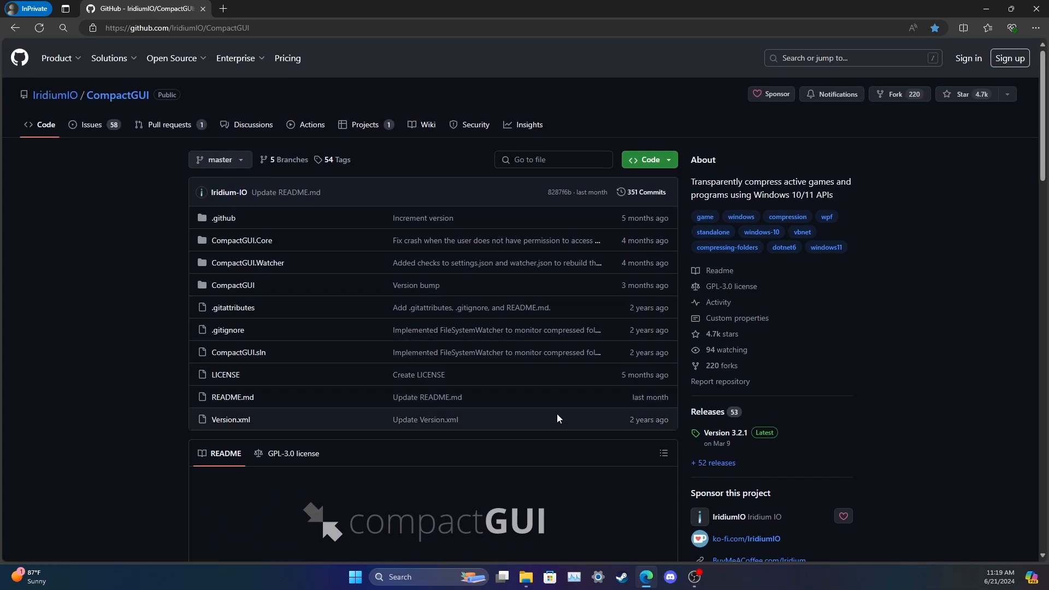
Download CompactGUI.exe from the assets of the latest release, Version 3.2.1, and launch it.
{"action": "left_click", "coordinate": [711, 433]}
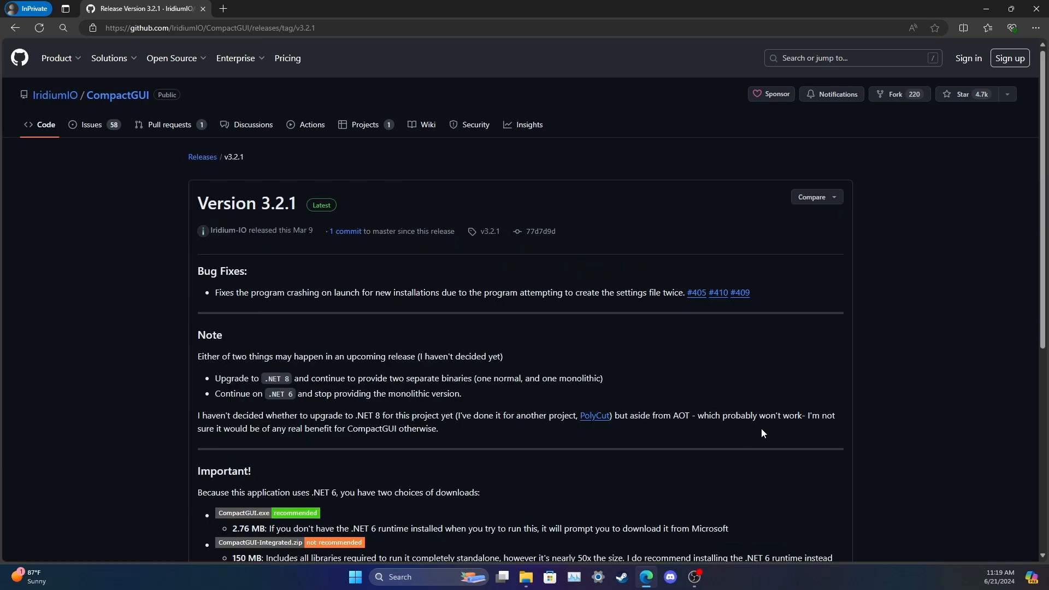
{"action": "scroll", "coordinate": [762, 429], "scroll_direction": "down", "scroll_amount": 5}
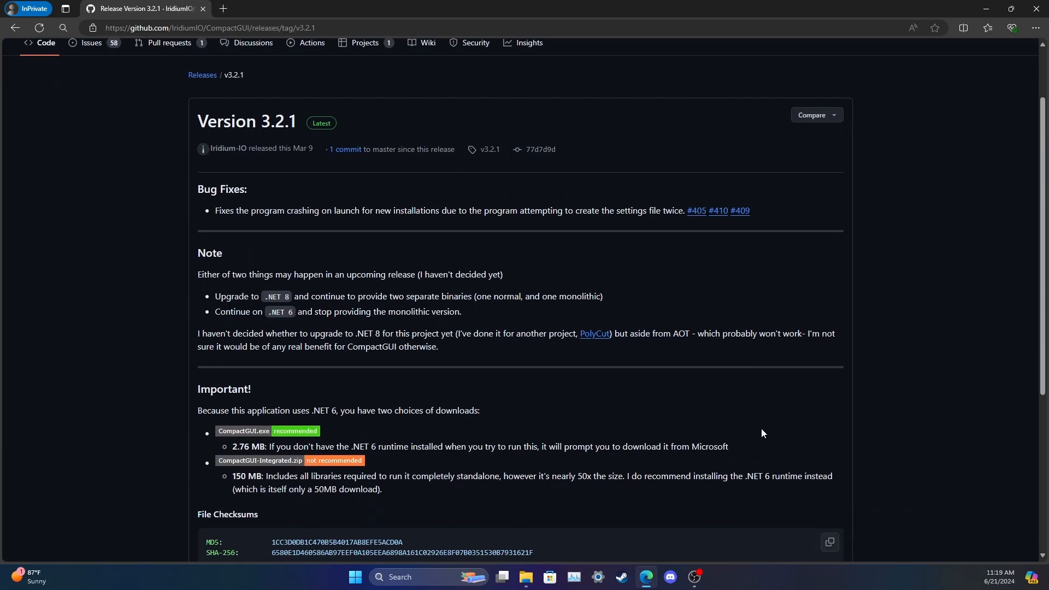
{"action": "scroll", "coordinate": [702, 420], "scroll_direction": "up", "scroll_amount": 3}
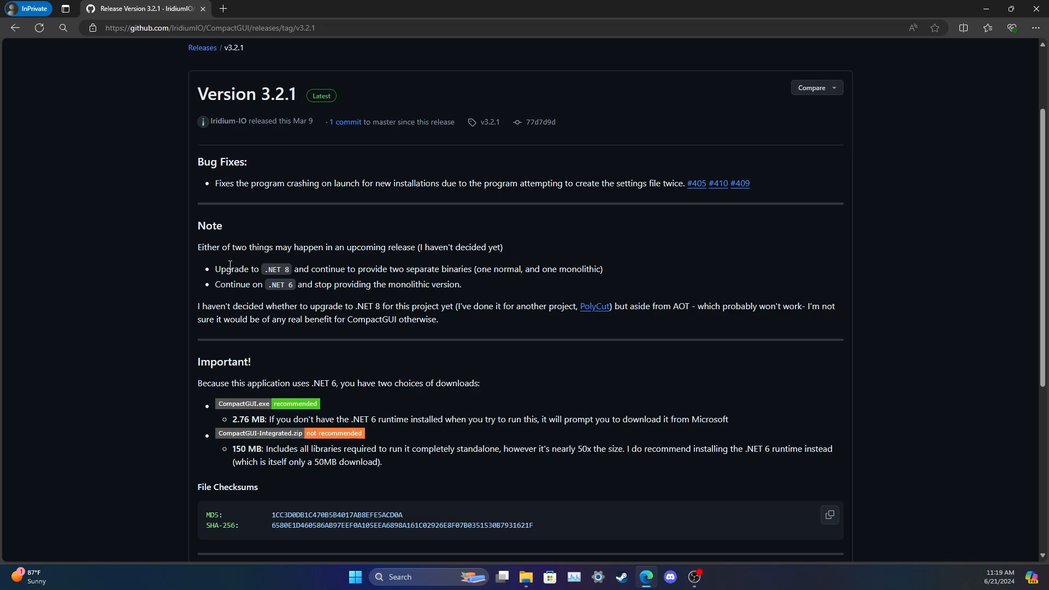
{"action": "left_click_drag", "start_coordinate": [212, 269], "coordinate": [586, 320]}
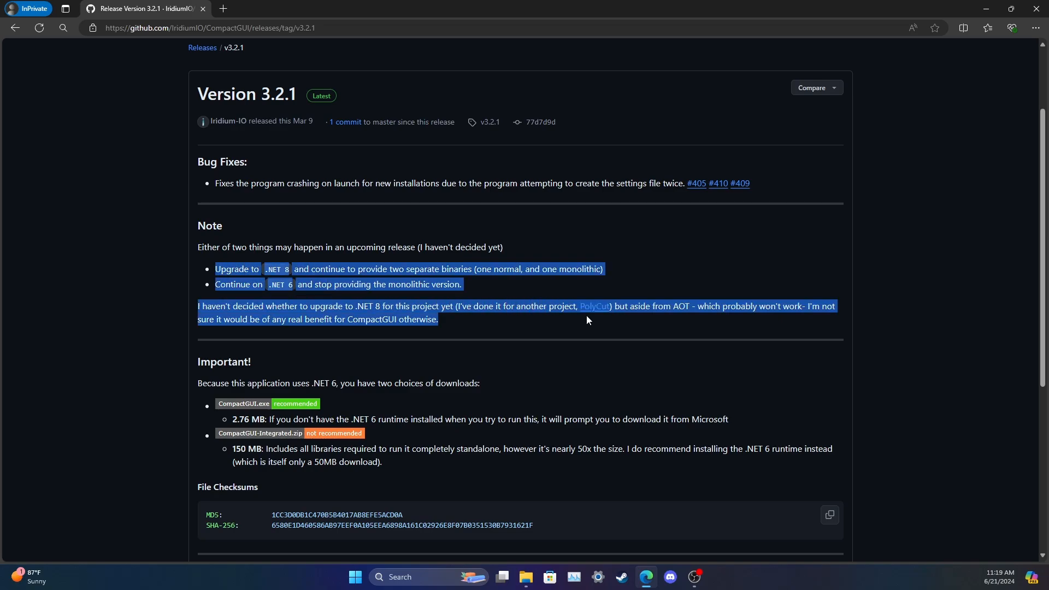
{"action": "left_click", "coordinate": [527, 320]}
{"action": "scroll", "coordinate": [530, 321], "scroll_direction": "down", "scroll_amount": 2}
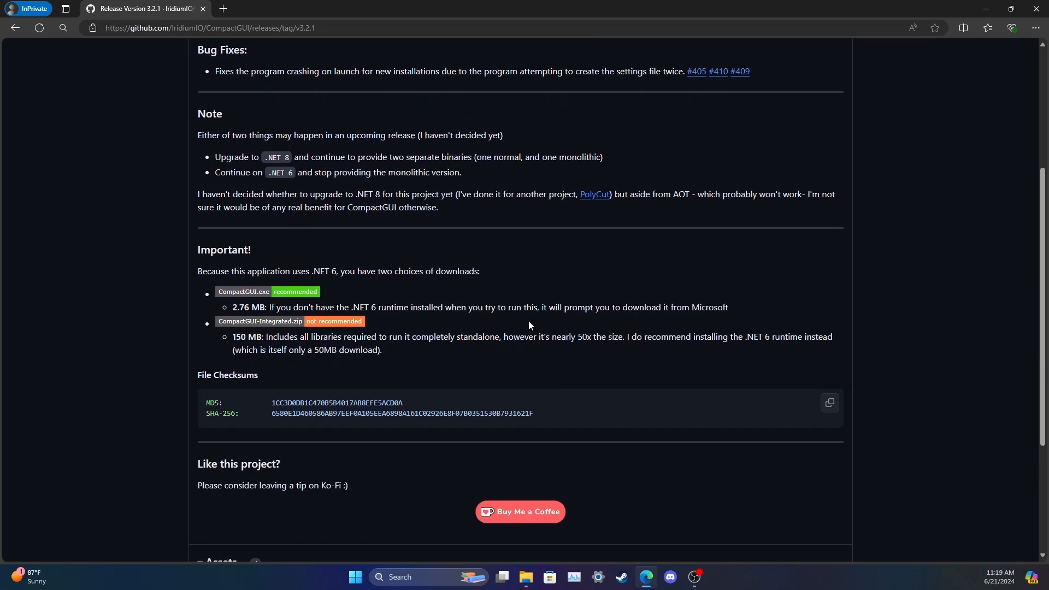
{"action": "scroll", "coordinate": [529, 320], "scroll_direction": "down", "scroll_amount": 3}
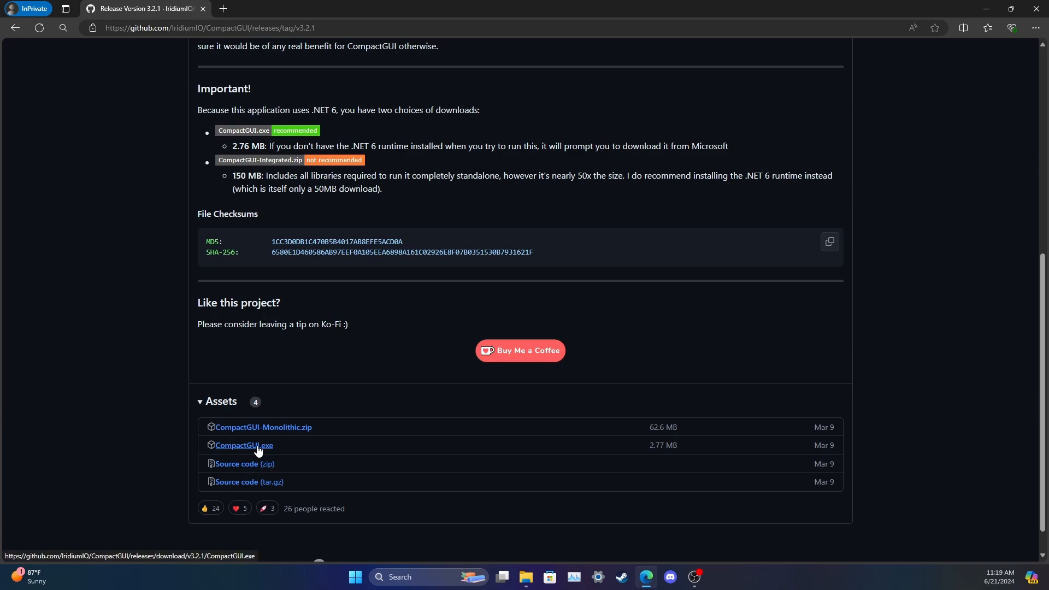
{"action": "left_click", "coordinate": [258, 450]}
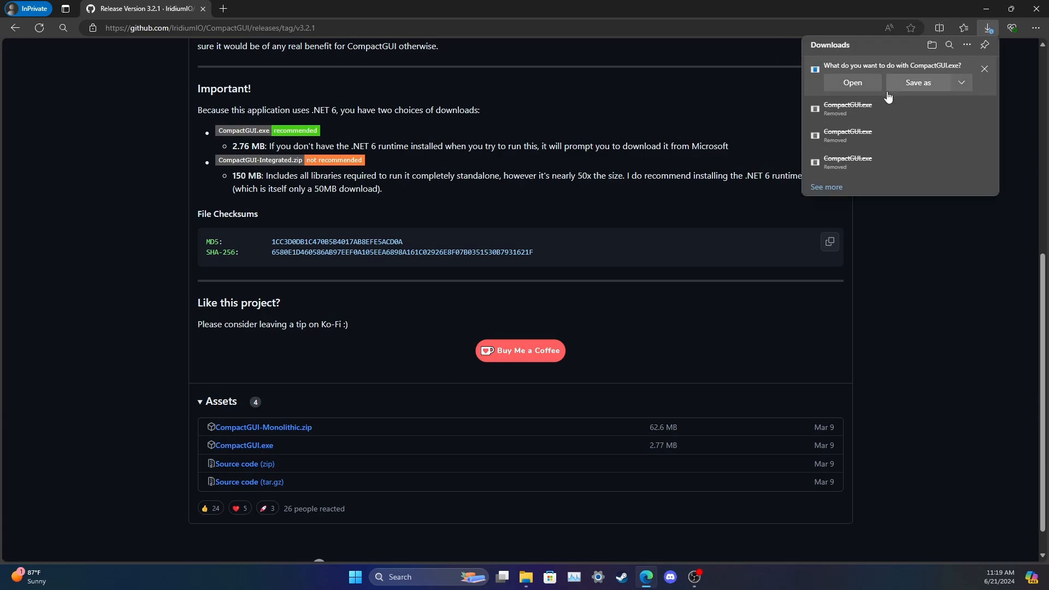
{"action": "left_click", "coordinate": [856, 86]}
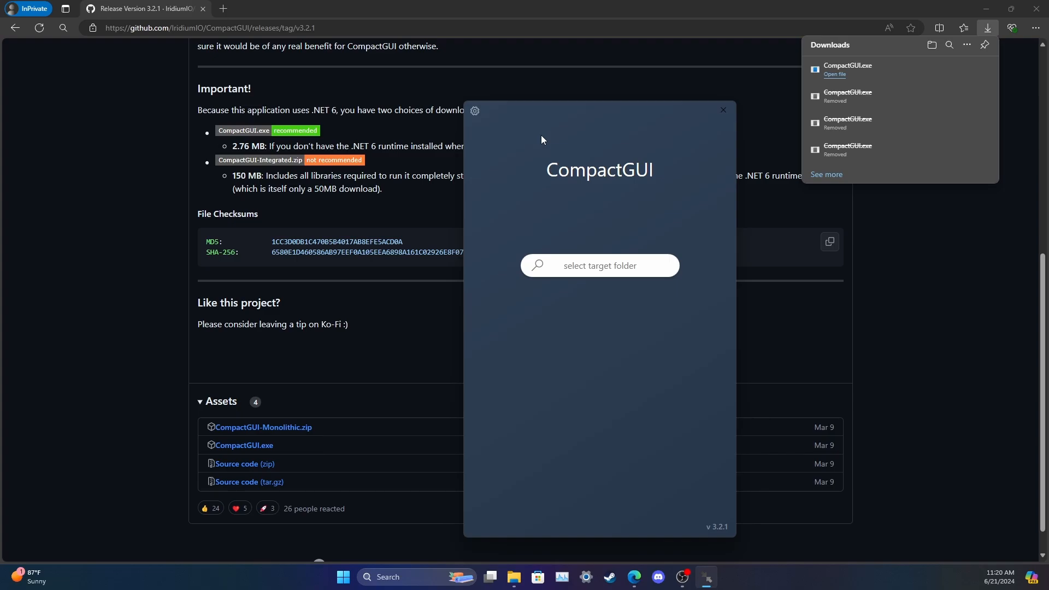
Choose the "3d models" folder inside Desktop > Compact GUI as the target folder for compression.
{"action": "left_click", "coordinate": [629, 265]}
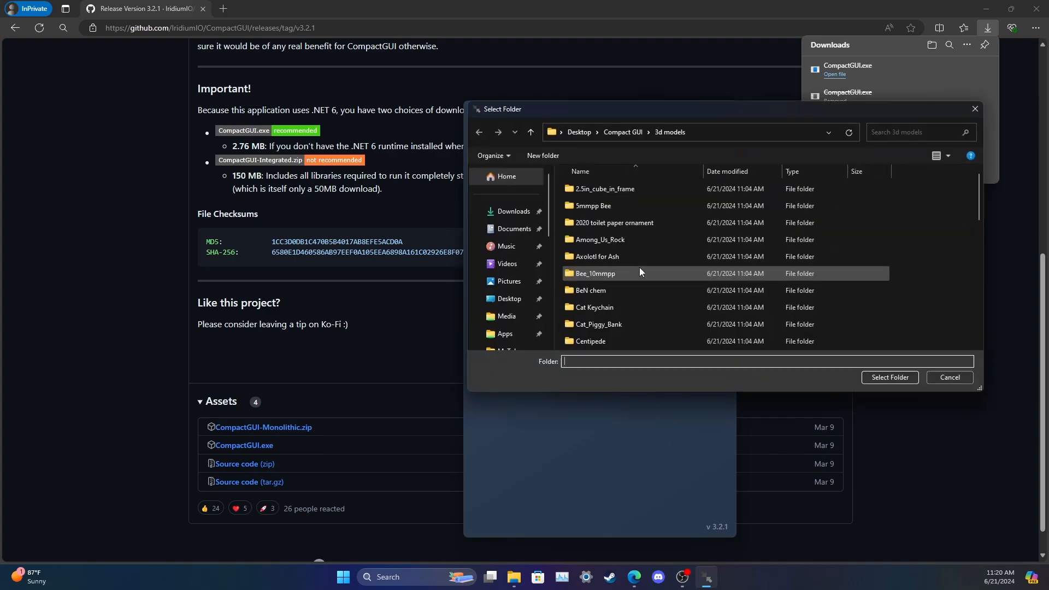
{"action": "left_click", "coordinate": [623, 132]}
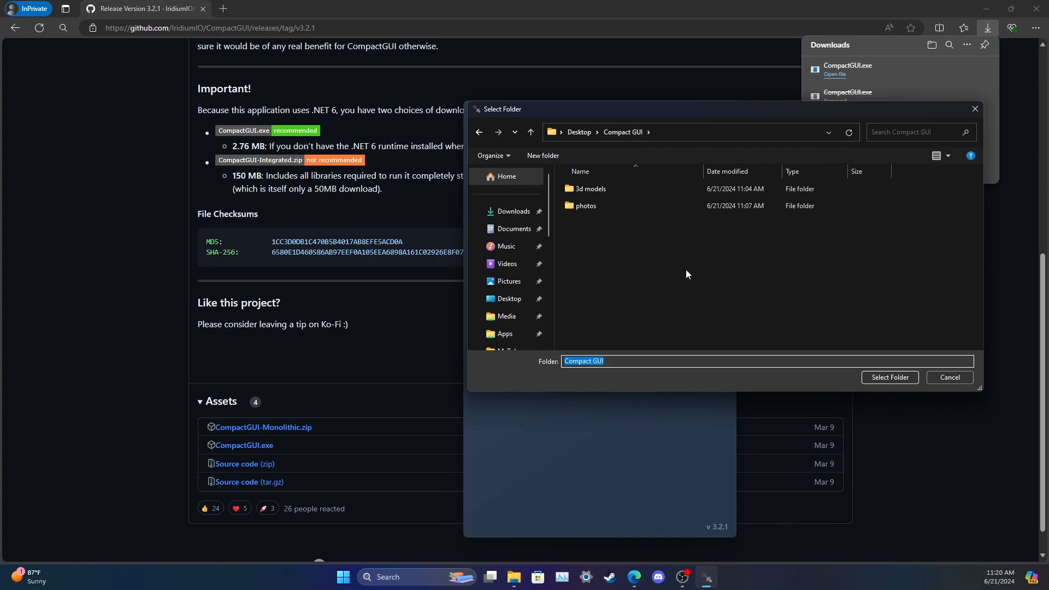
{"action": "double_click", "coordinate": [630, 188]}
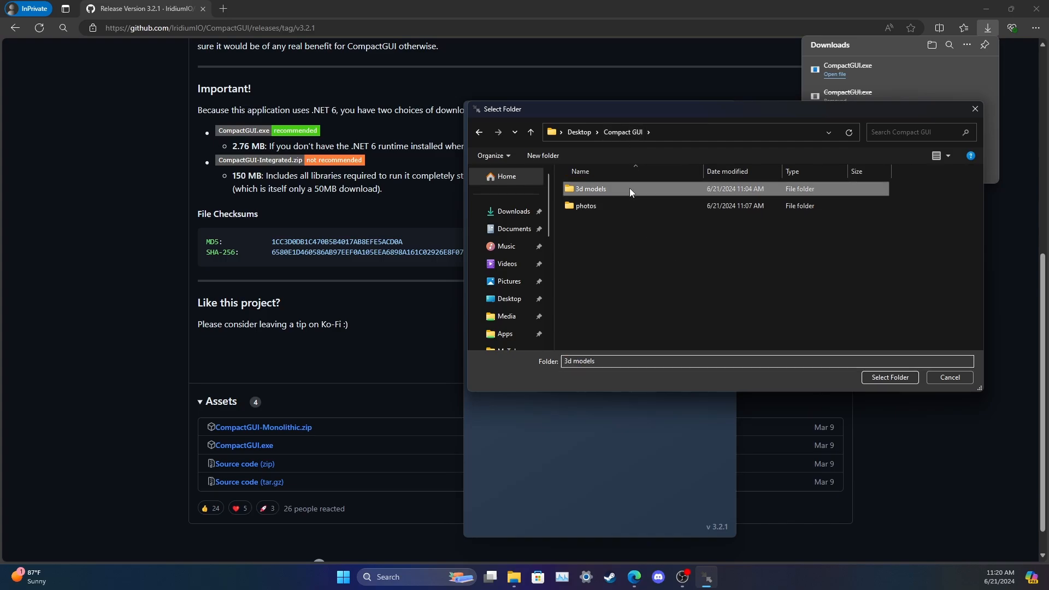
{"action": "left_click", "coordinate": [886, 378]}
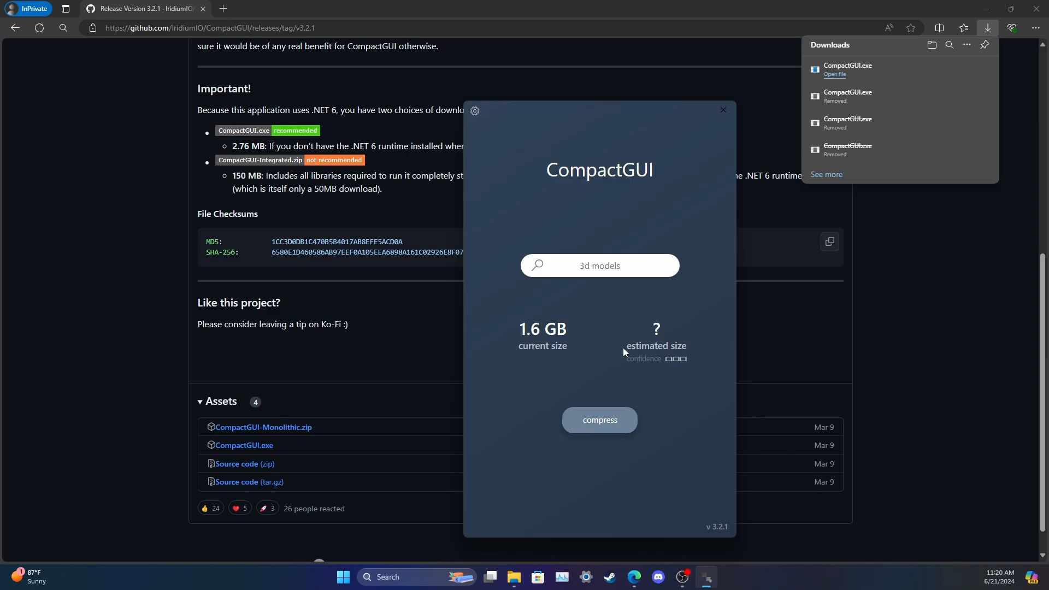
Review the available compression modes and compress the "3d models" folder with XPRESS 4K, leaving the skip and watch options off.
{"action": "left_click", "coordinate": [618, 421]}
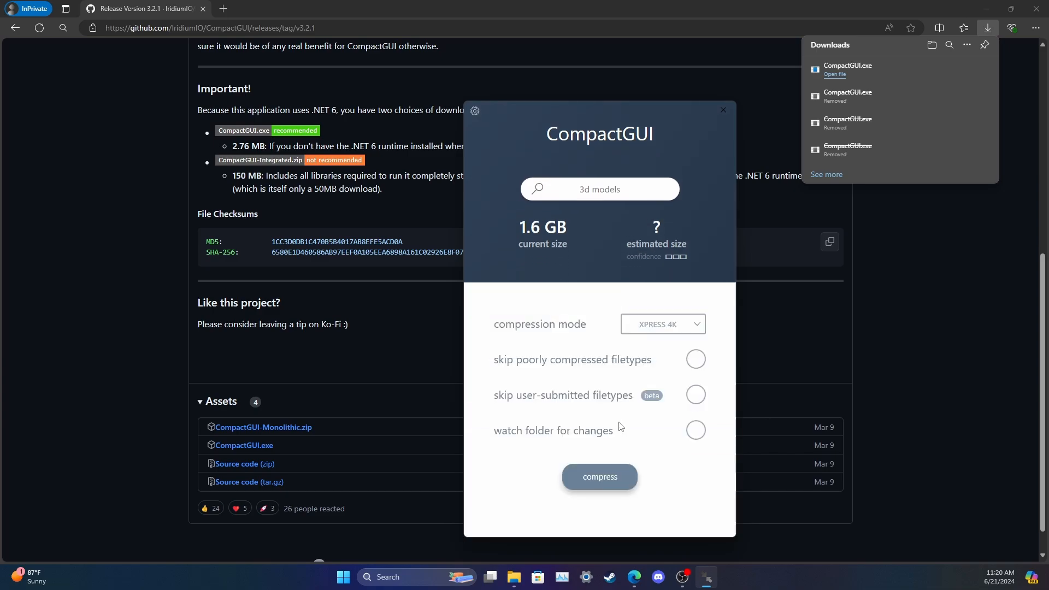
{"action": "left_click", "coordinate": [641, 328]}
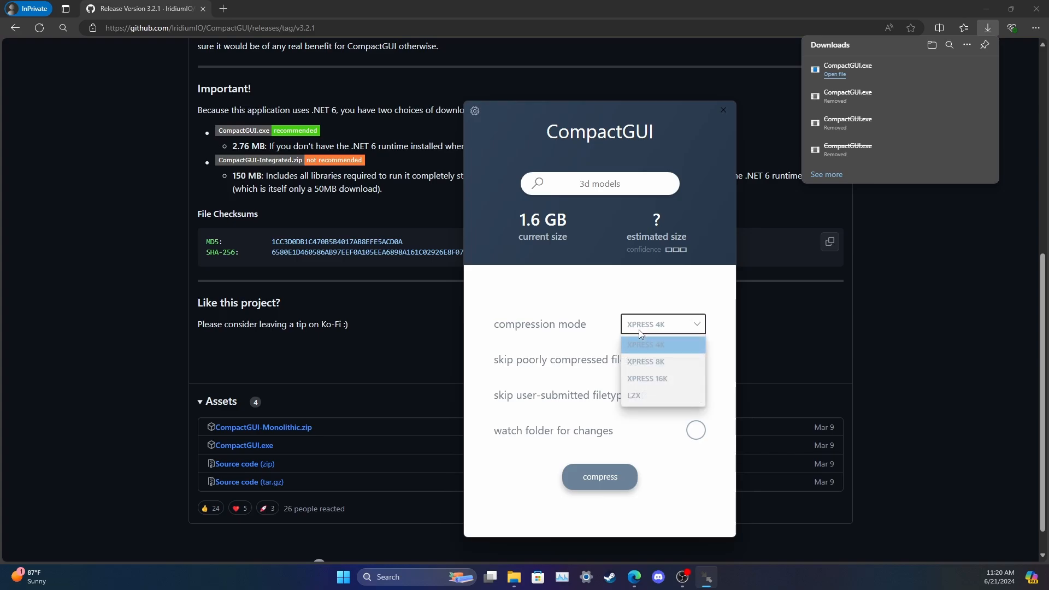
{"action": "left_click", "coordinate": [640, 330]}
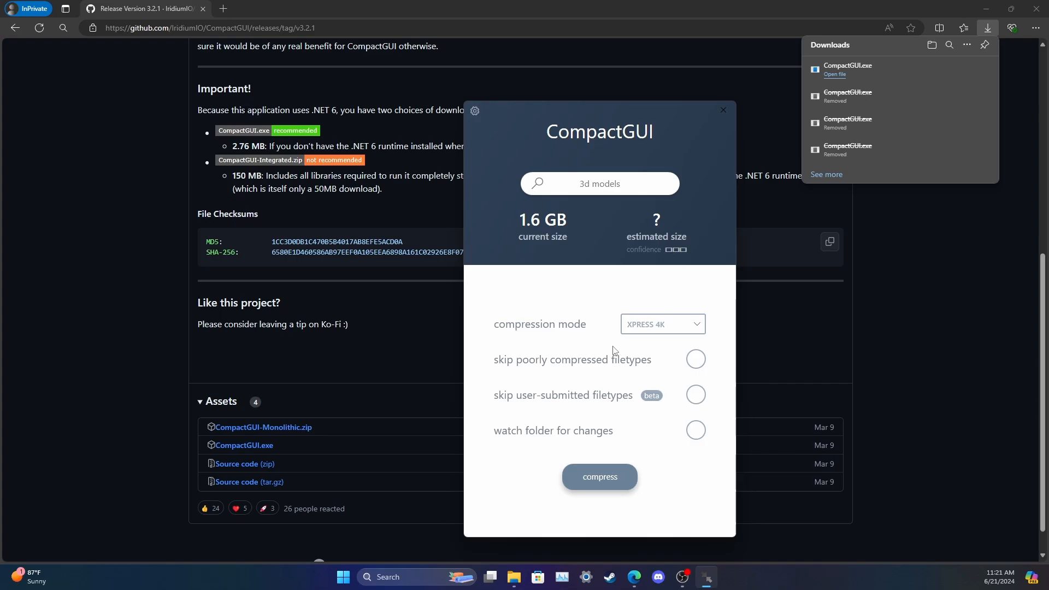
{"action": "left_click", "coordinate": [641, 328]}
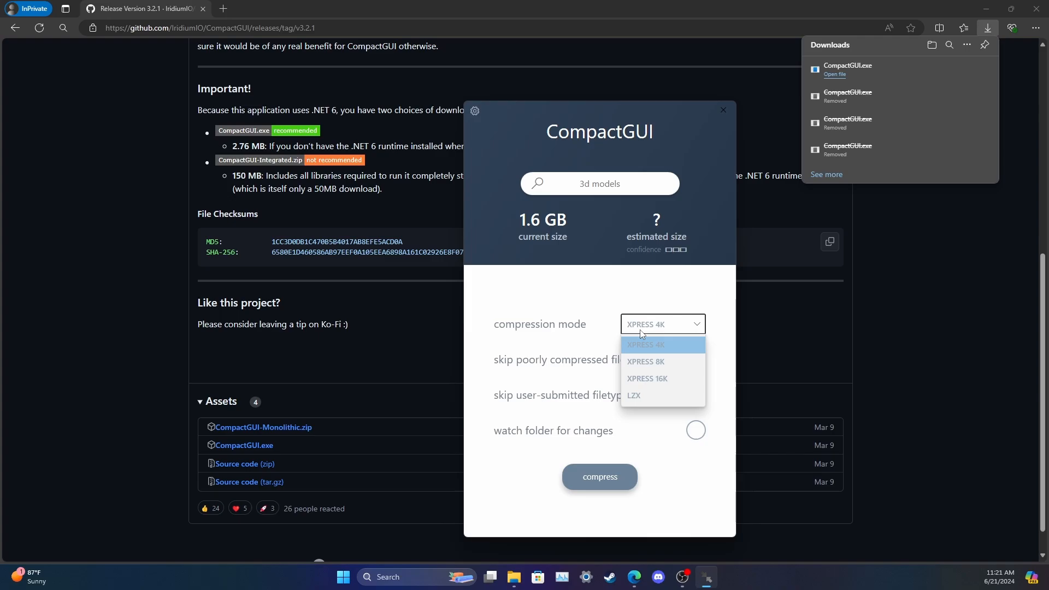
{"action": "left_click", "coordinate": [642, 335]}
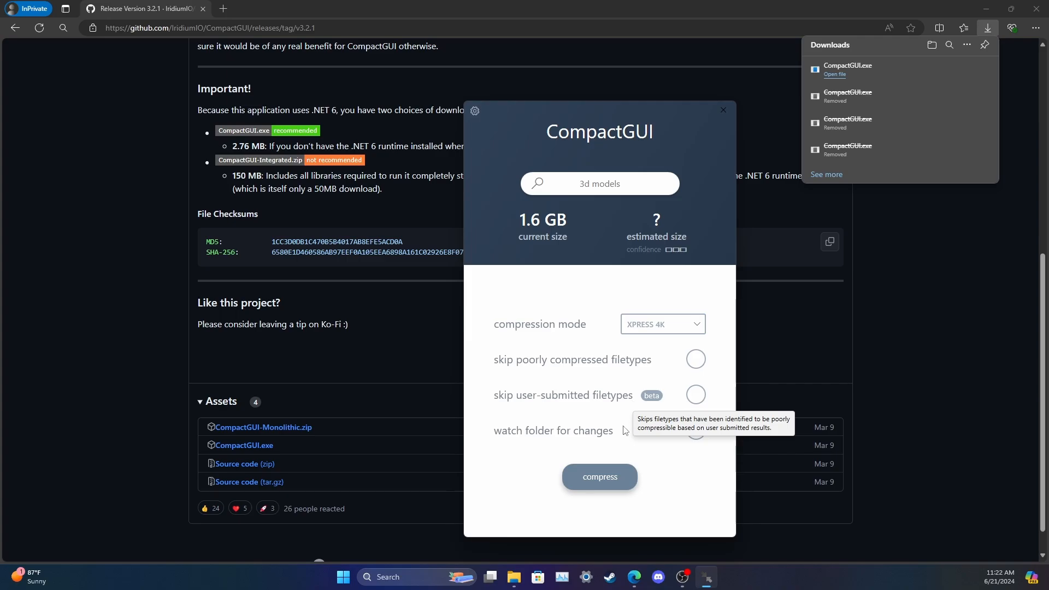
{"action": "mouse_move", "coordinate": [600, 442]}
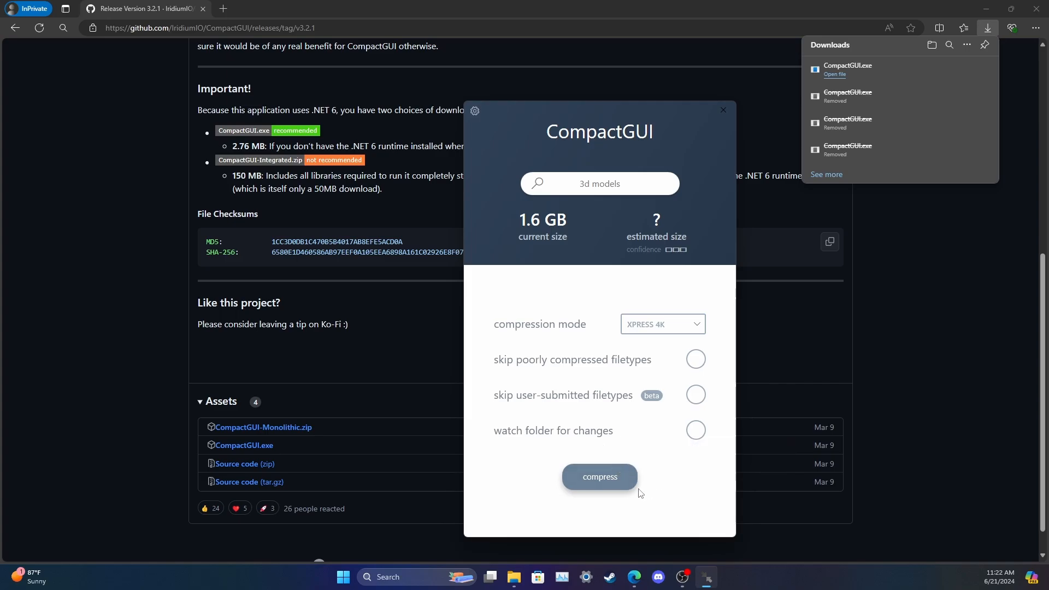
{"action": "left_click", "coordinate": [602, 481]}
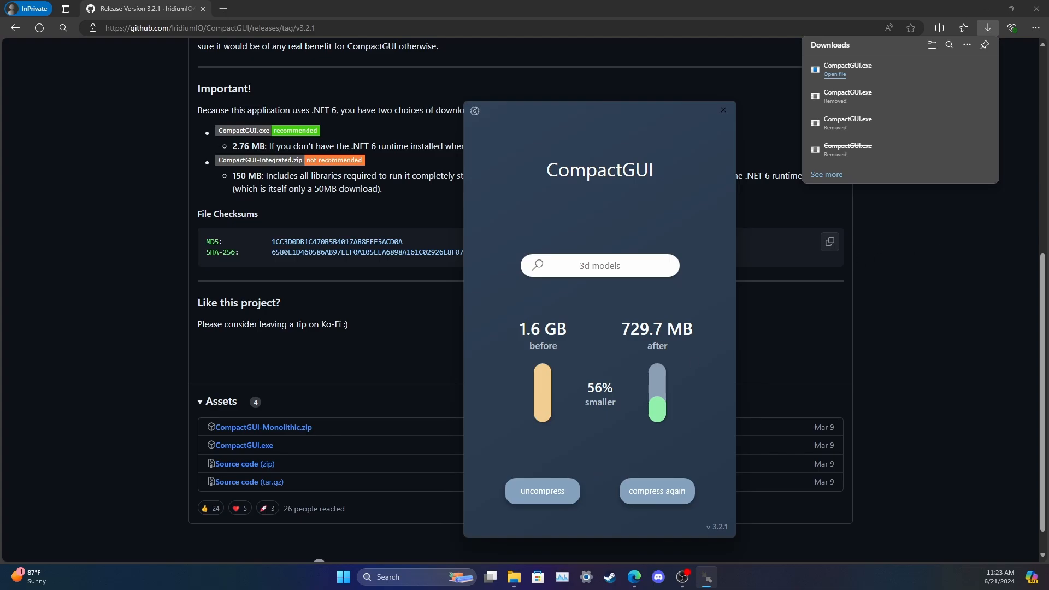
Open Cat_Piggy_Bank.stl from the compressed folder's Cat_Piggy_Bank subfolder in PrusaSlicer and inspect the model from the front.
{"action": "left_click_drag", "start_coordinate": [1048, 164], "coordinate": [1, 131]}
{"action": "left_click", "coordinate": [356, 209]}
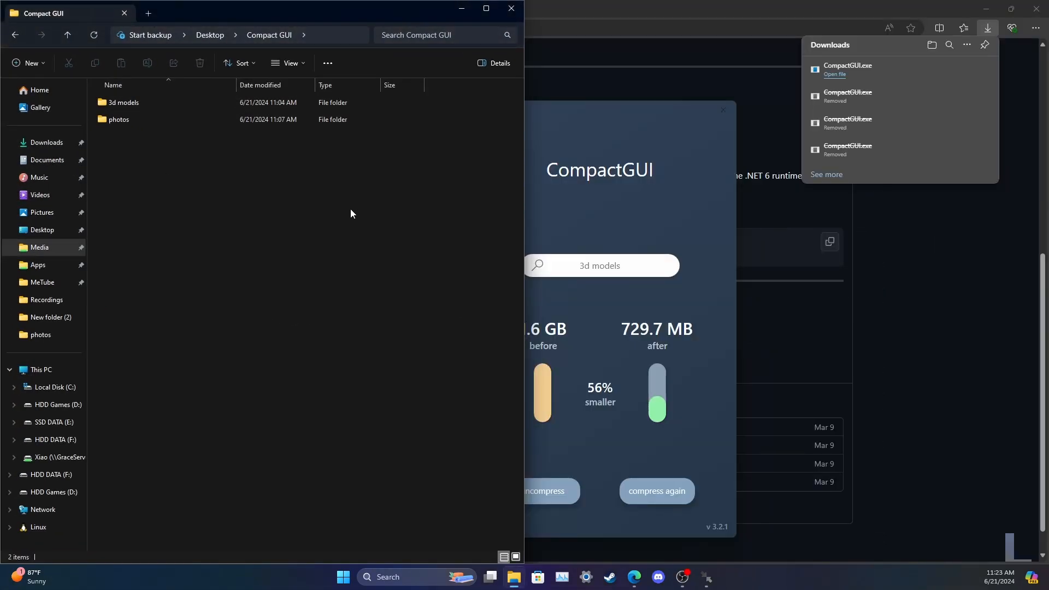
{"action": "double_click", "coordinate": [165, 104]}
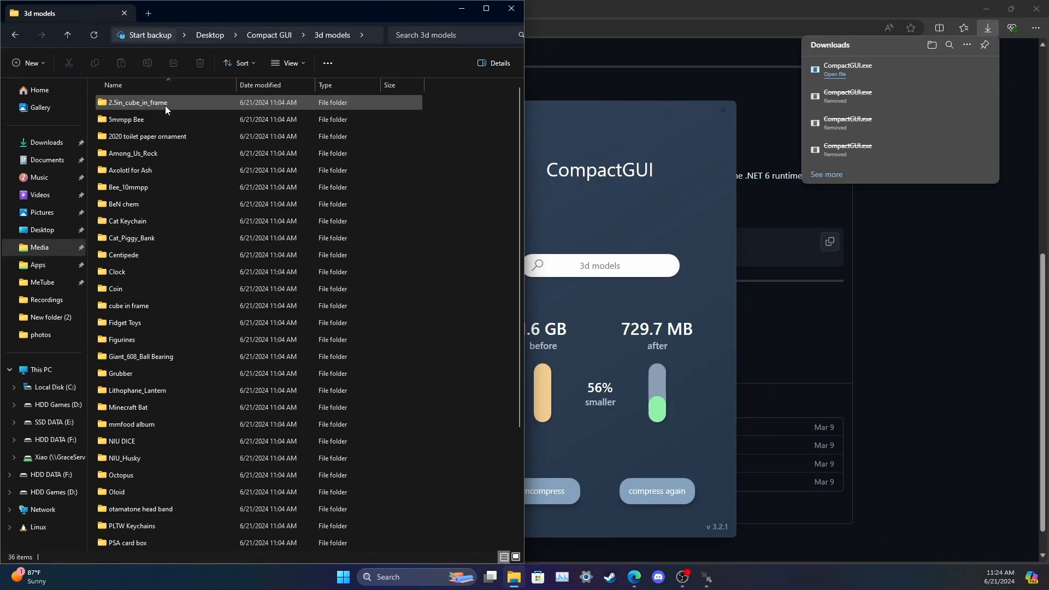
{"action": "double_click", "coordinate": [181, 240]}
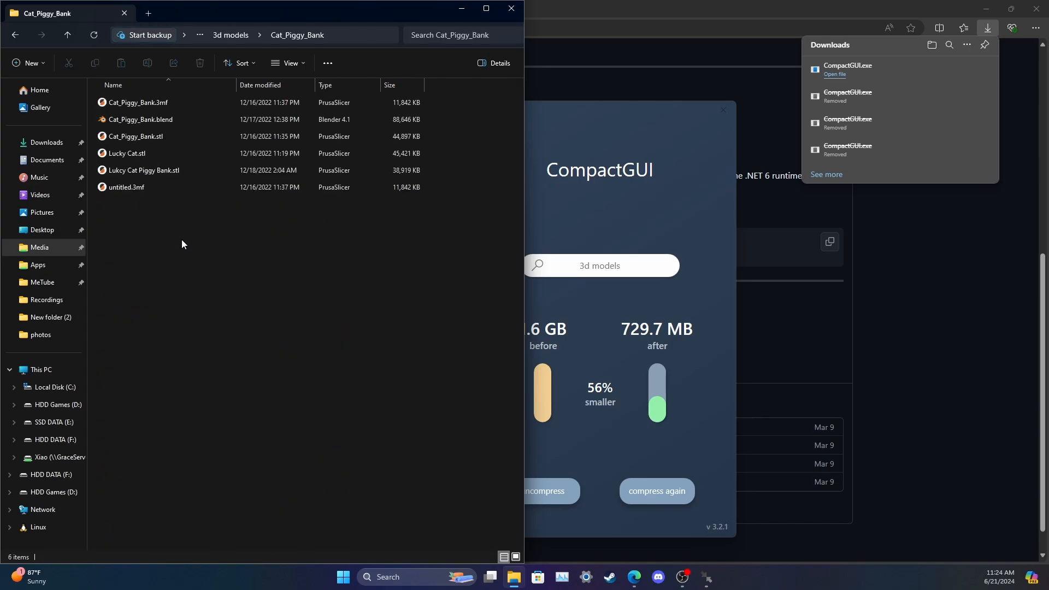
{"action": "left_click", "coordinate": [174, 140]}
{"action": "double_click", "coordinate": [173, 140]}
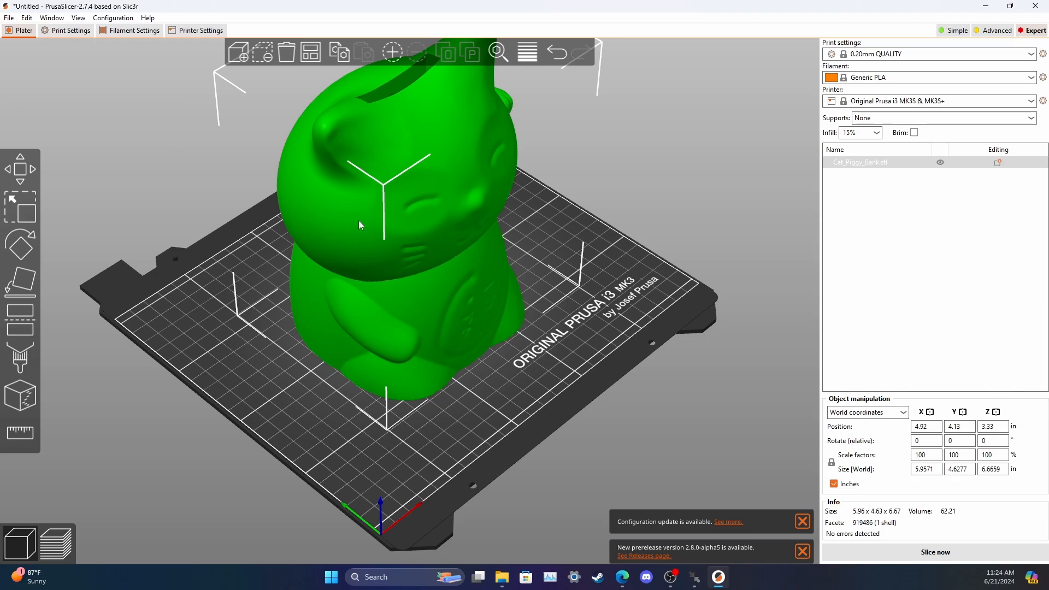
{"action": "left_click_drag", "start_coordinate": [358, 221], "coordinate": [622, 179]}
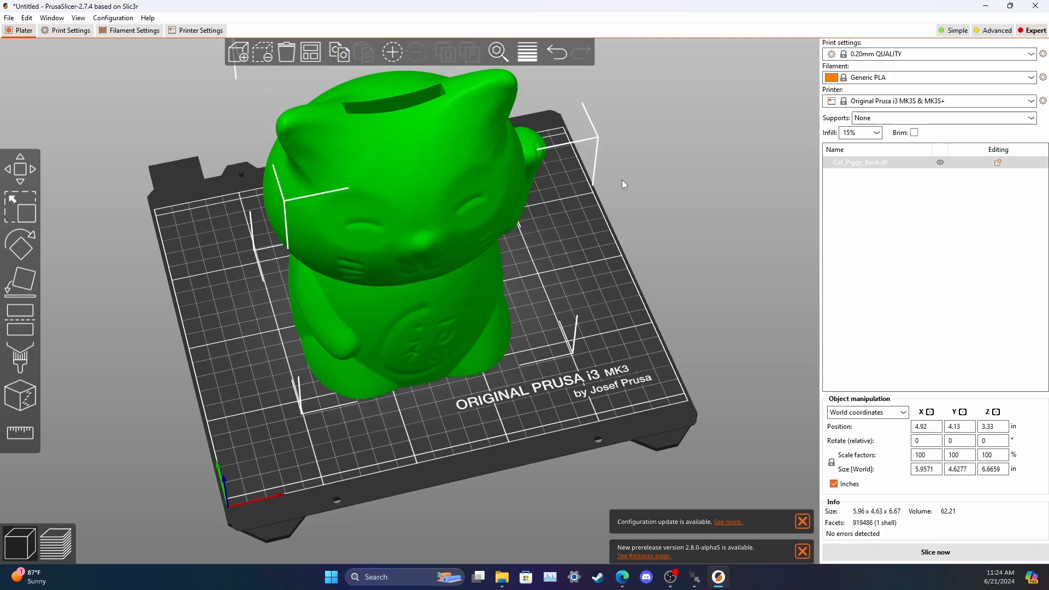
Export the plate as an STL, saving over Cat_Piggy_Bank.stl in the compressed Cat_Piggy_Bank folder.
{"action": "left_click", "coordinate": [8, 20]}
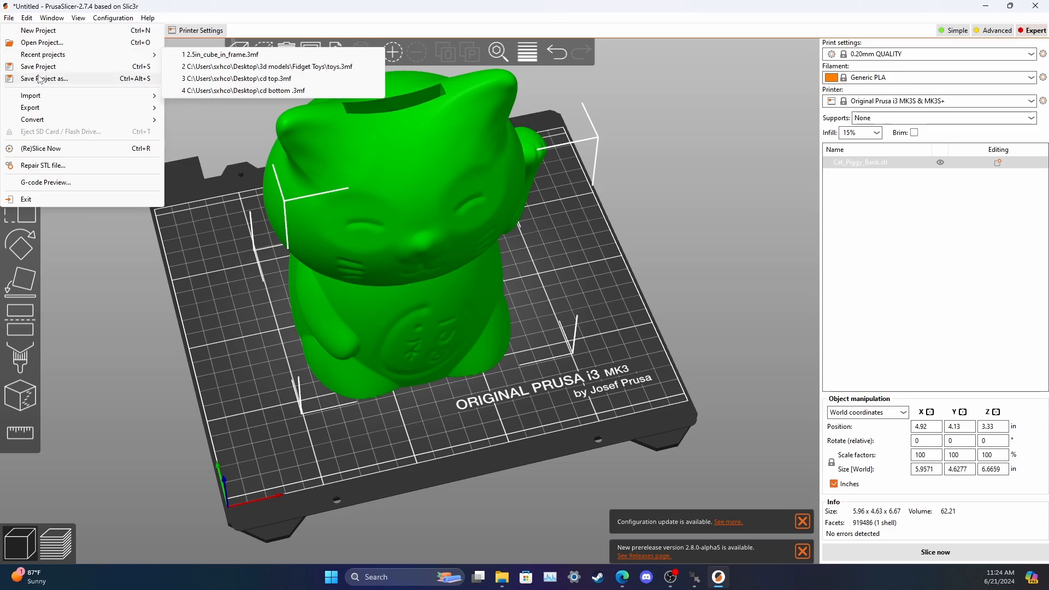
{"action": "mouse_move", "coordinate": [56, 108]}
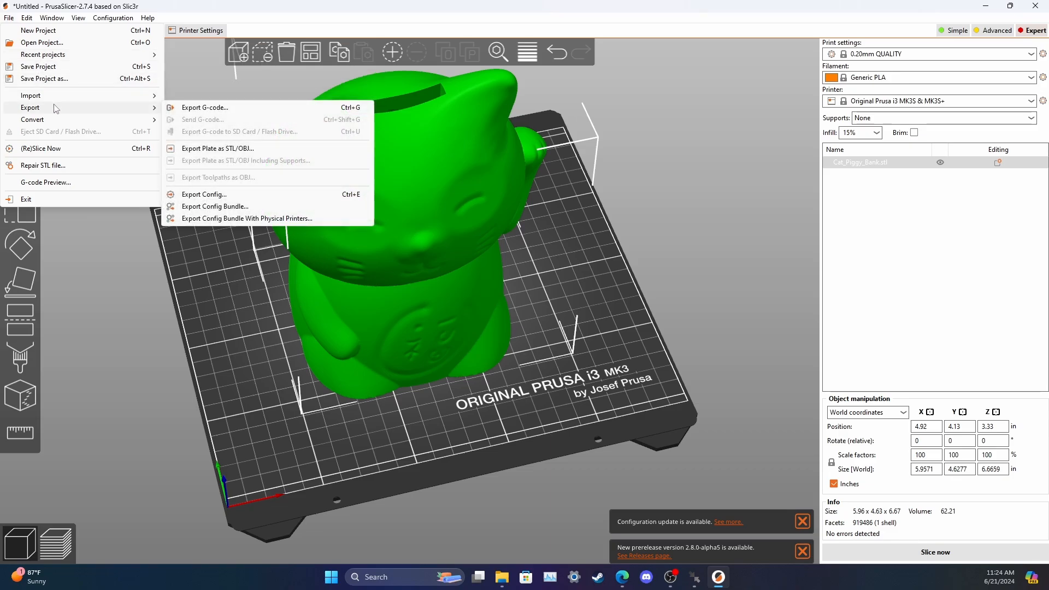
{"action": "left_click", "coordinate": [274, 148]}
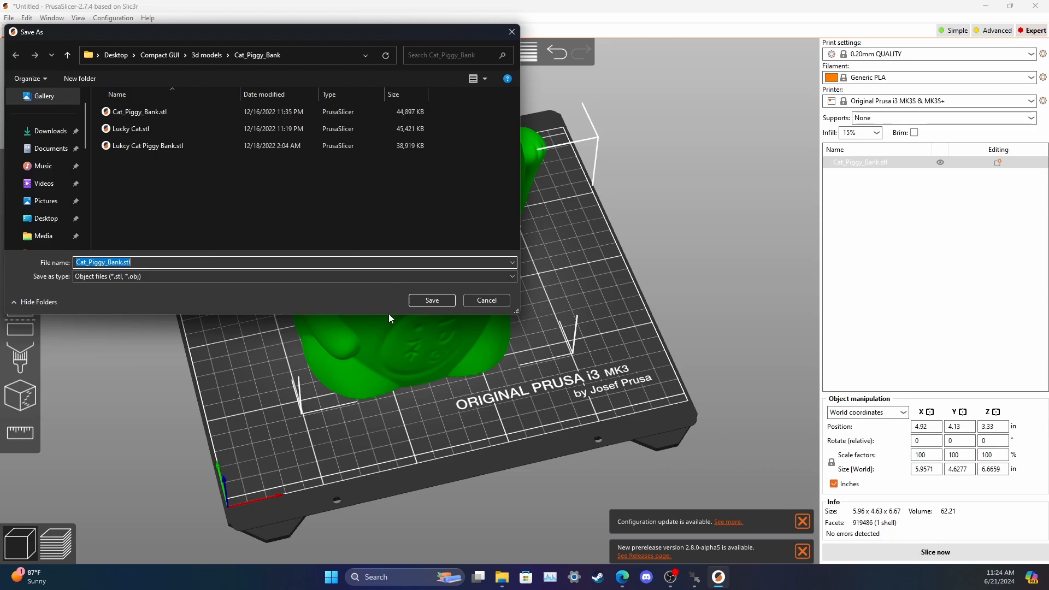
{"action": "left_click", "coordinate": [426, 301]}
{"action": "left_click", "coordinate": [563, 291]}
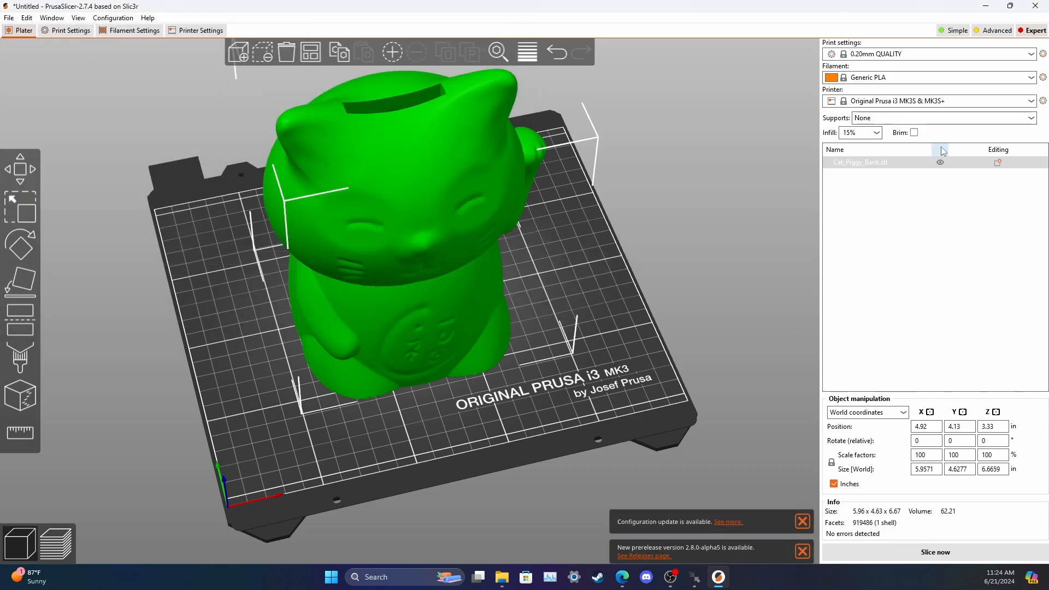
Check the re-exported Cat_Piggy_Bank.stl's size and modified date in File Explorer alongside CompactGUI, and close PrusaSlicer.
{"action": "key", "text": "alt+Tab"}
{"action": "left_click", "coordinate": [382, 304]}
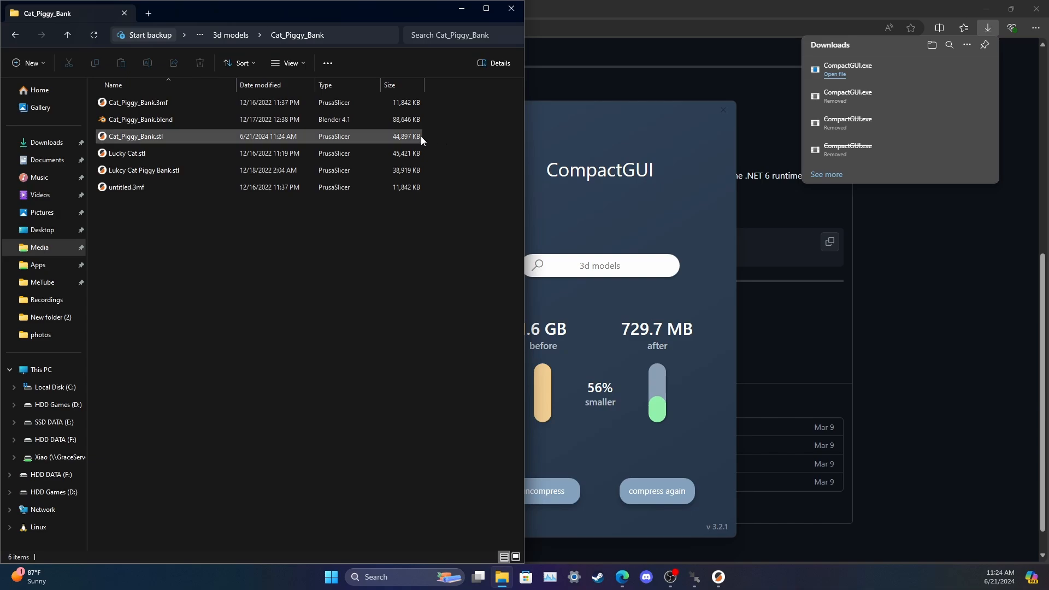
{"action": "left_click", "coordinate": [579, 153]}
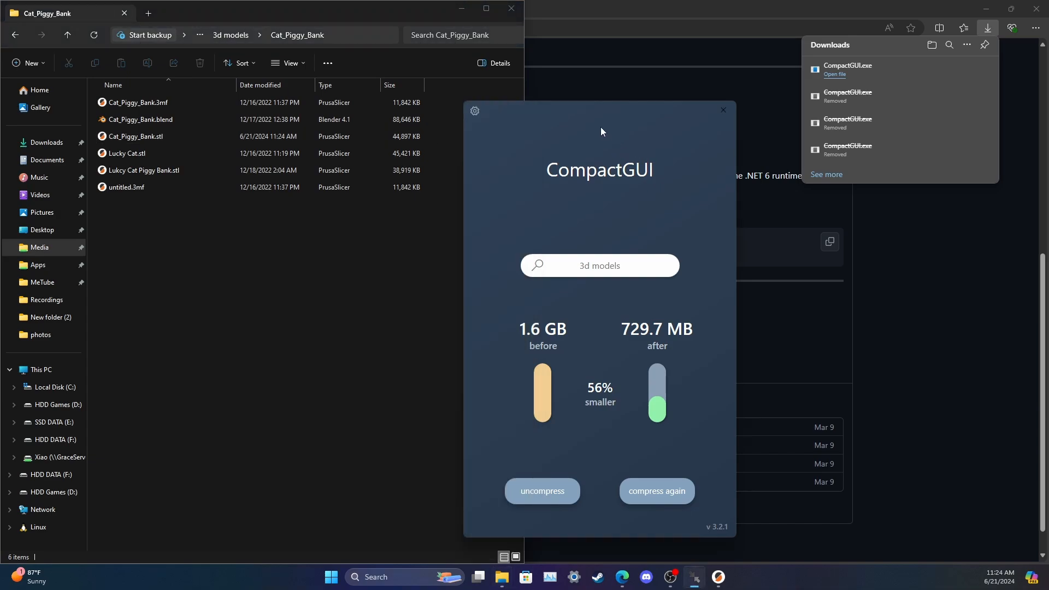
{"action": "left_click", "coordinate": [353, 212]}
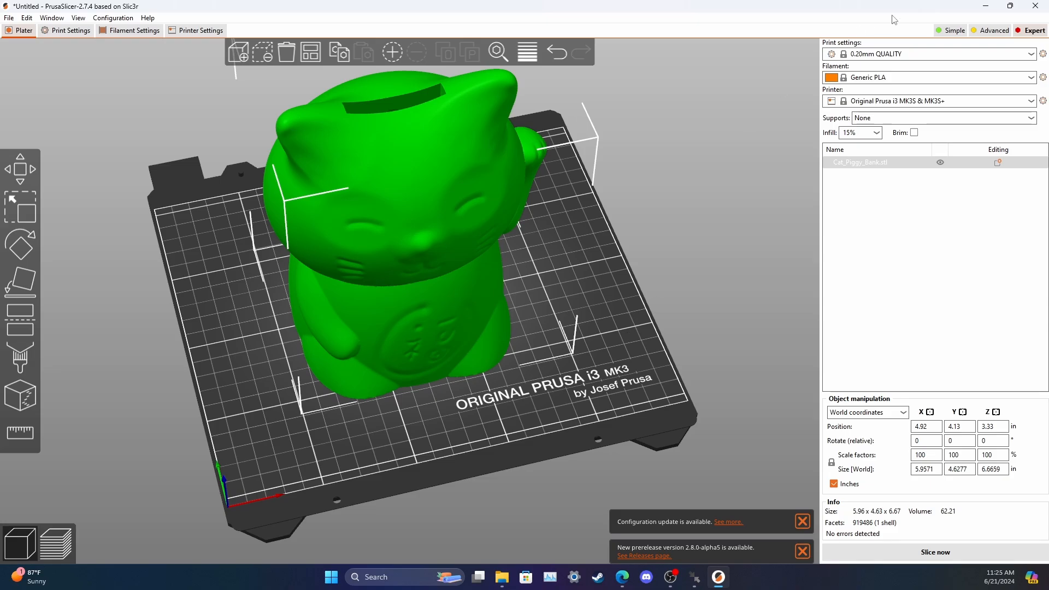
{"action": "left_click", "coordinate": [1035, 6]}
{"action": "left_click", "coordinate": [578, 327]}
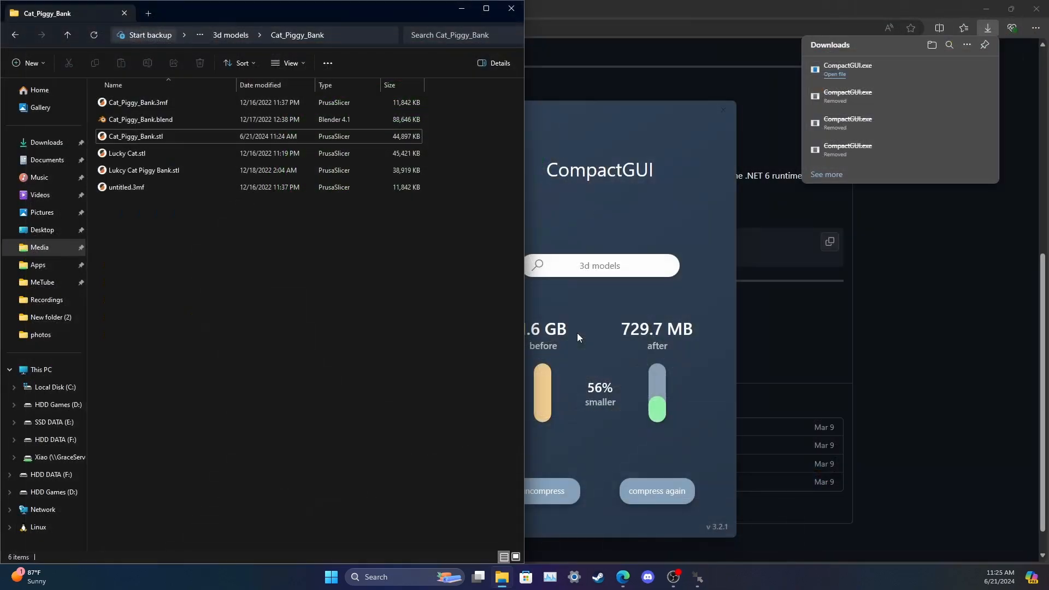
Choose the "photos" folder inside Desktop > Compact GUI in CompactGUI and compress it with XPRESS 4K, leaving the skip and watch options off.
{"action": "left_click", "coordinate": [571, 214]}
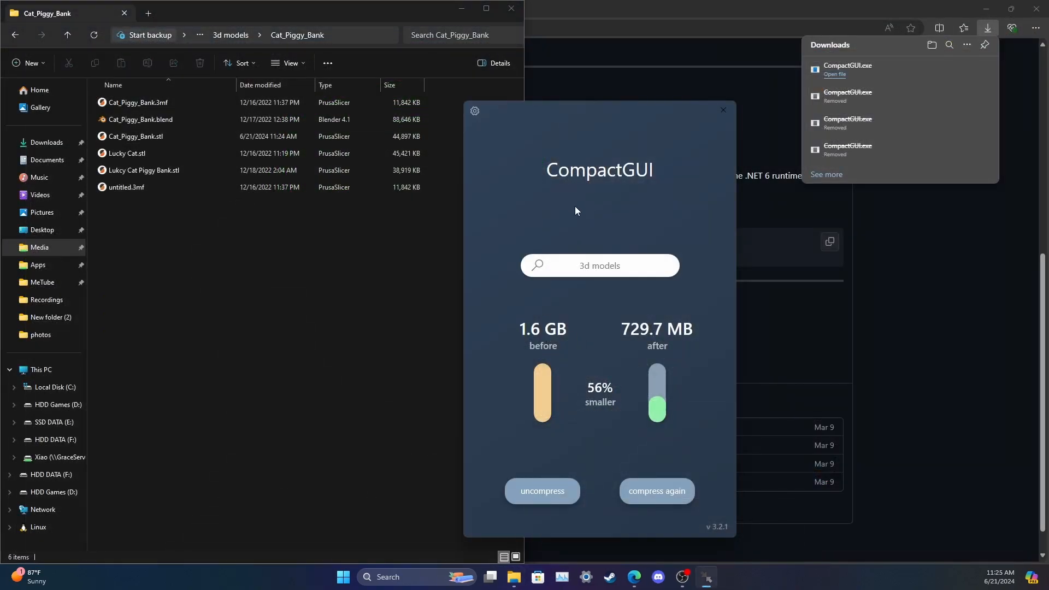
{"action": "left_click", "coordinate": [629, 268]}
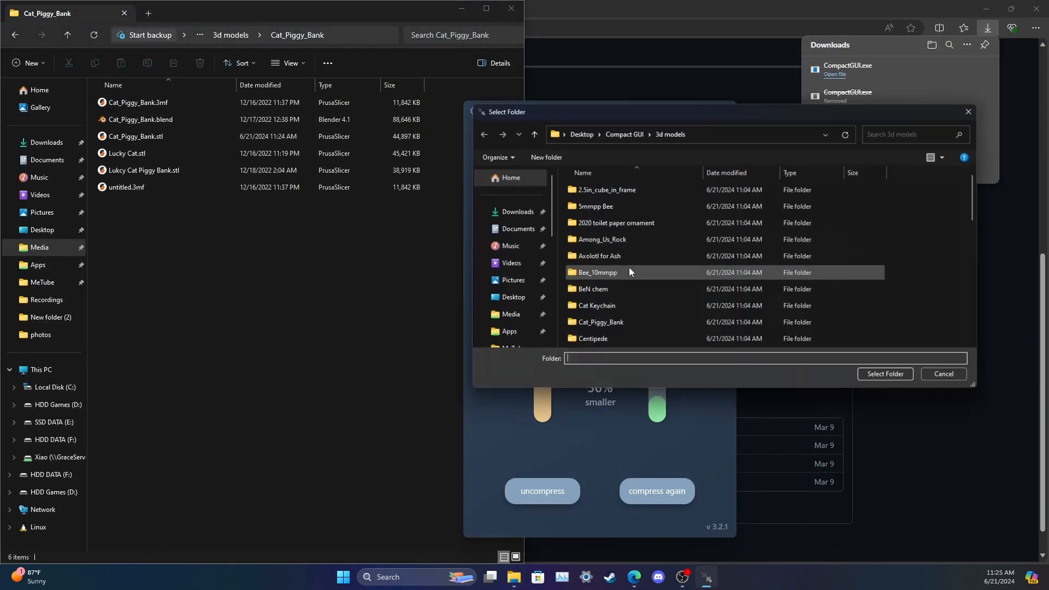
{"action": "left_click", "coordinate": [617, 134]}
{"action": "double_click", "coordinate": [586, 206]}
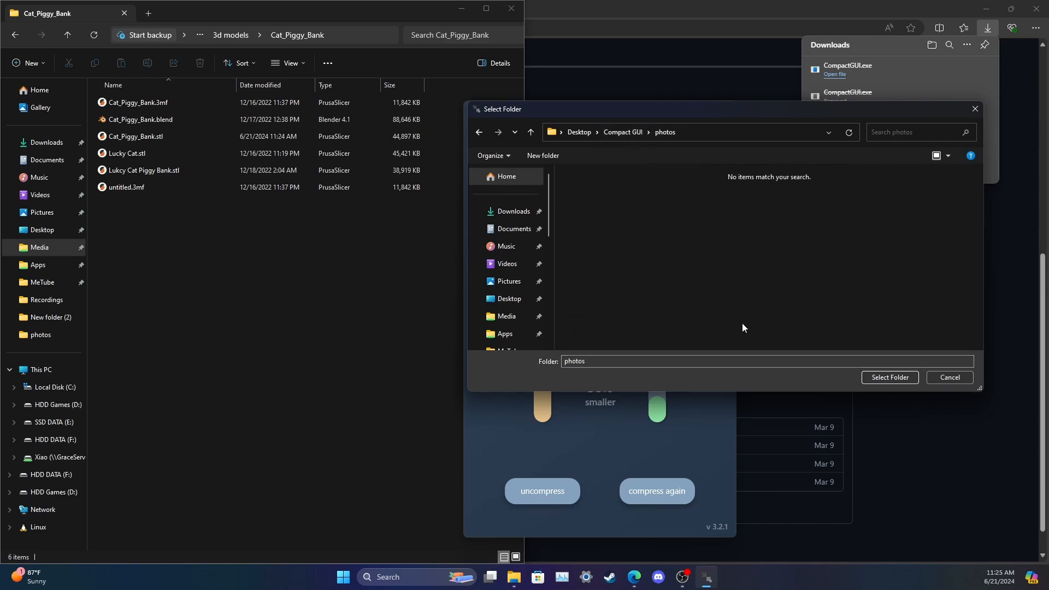
{"action": "left_click", "coordinate": [896, 377]}
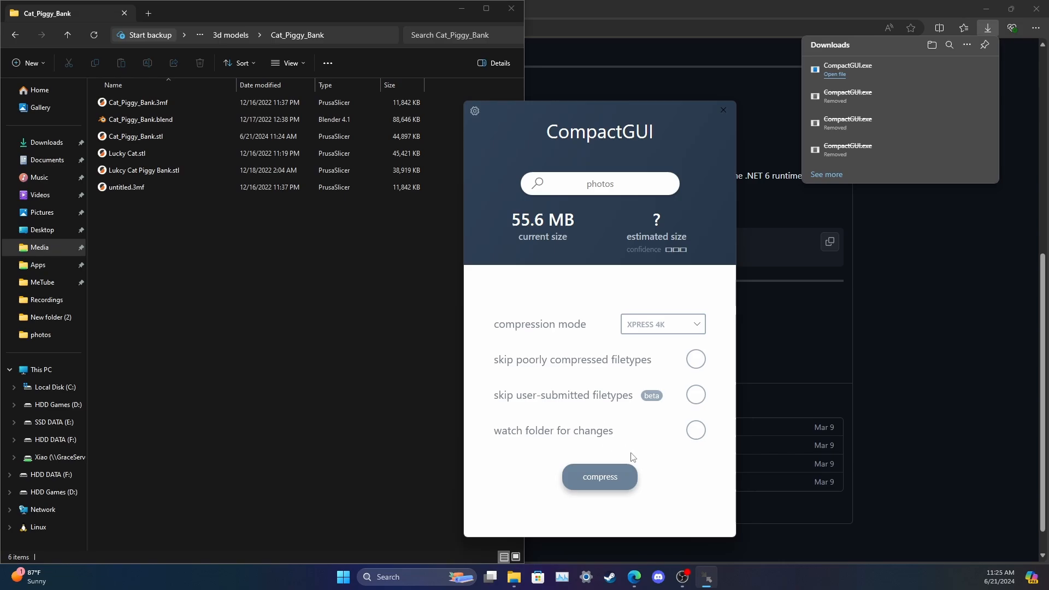
{"action": "left_click", "coordinate": [606, 477]}
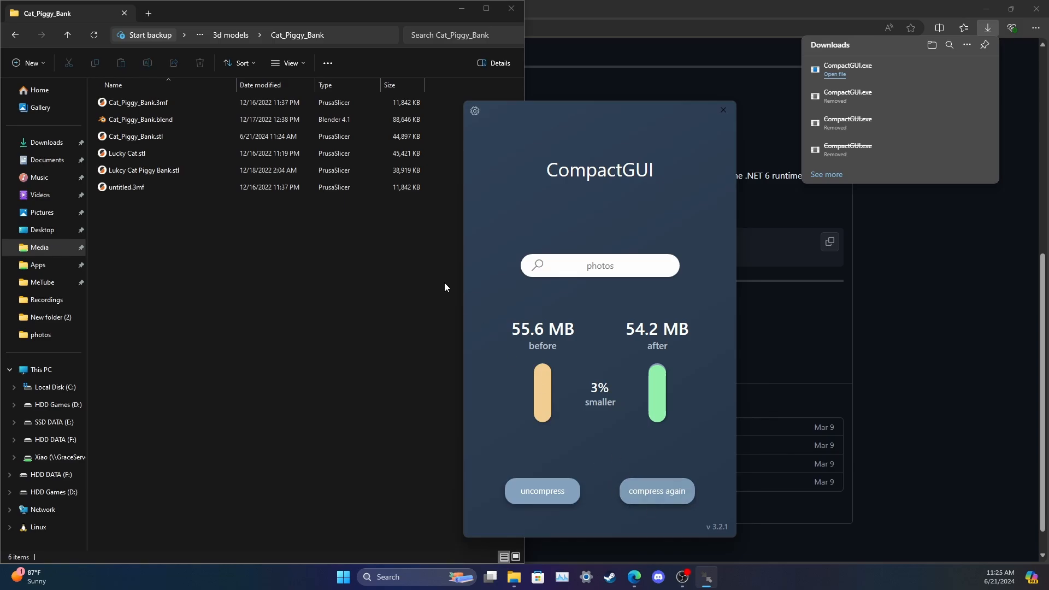
View the wide Mario Kart wallpaper from the compressed "photos" folder in File Explorer, close it, and return to CompactGUI.
{"action": "left_click", "coordinate": [230, 37]}
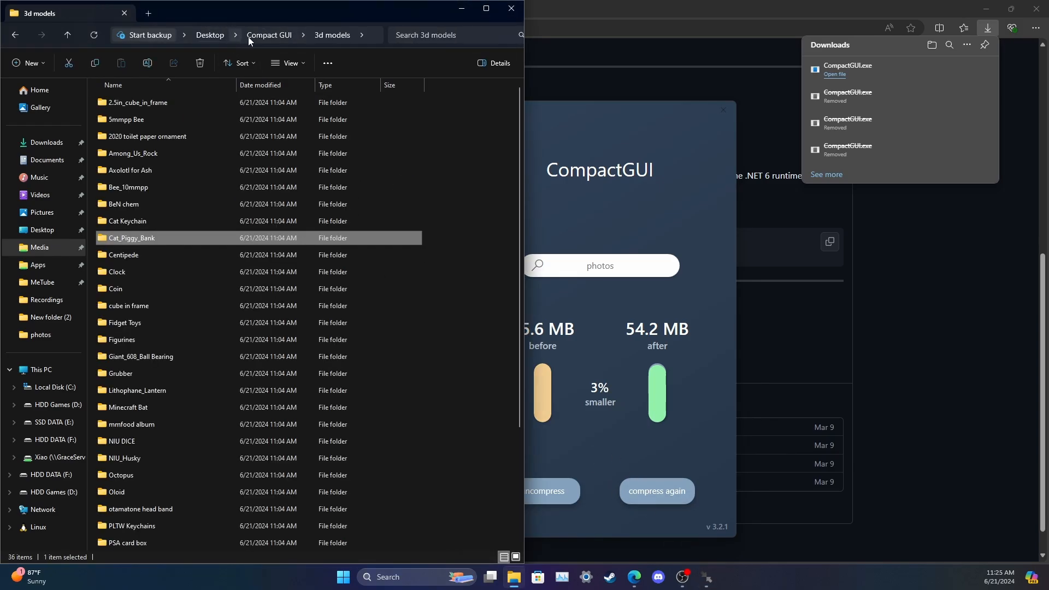
{"action": "left_click", "coordinate": [270, 35]}
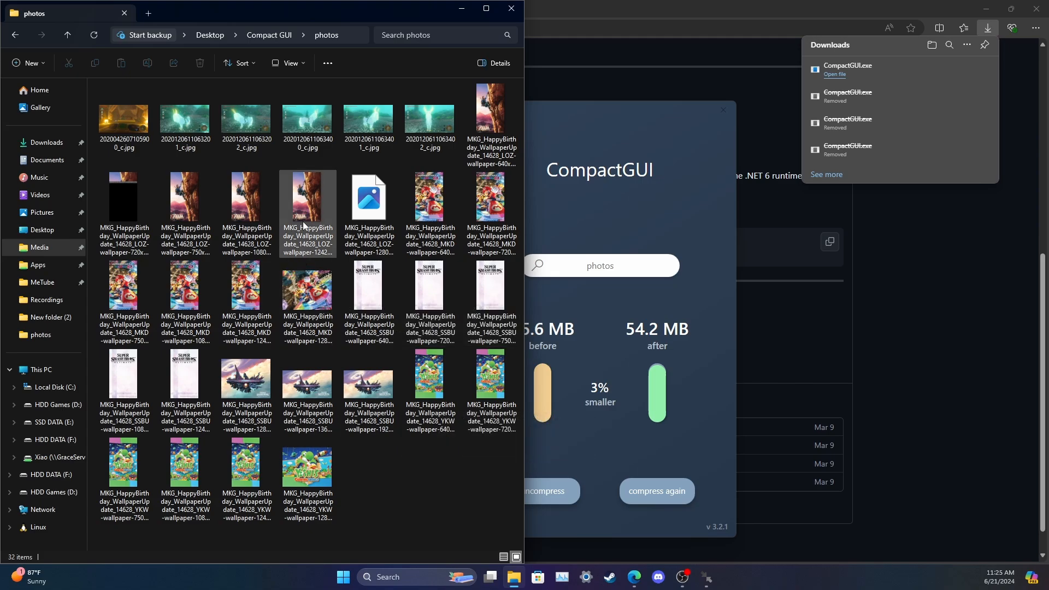
{"action": "double_click", "coordinate": [306, 270]}
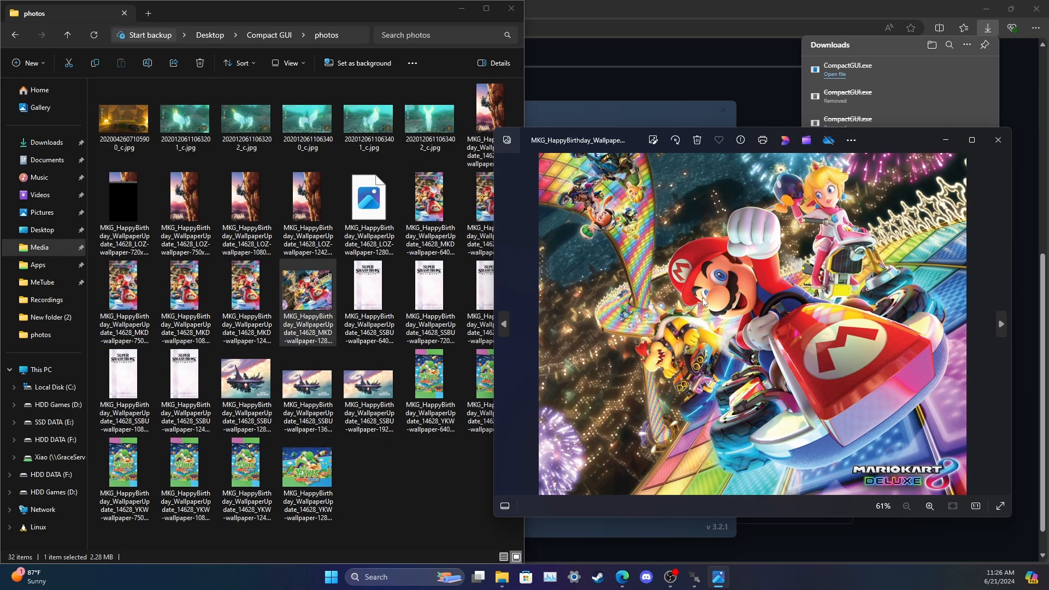
{"action": "left_click", "coordinate": [1004, 148]}
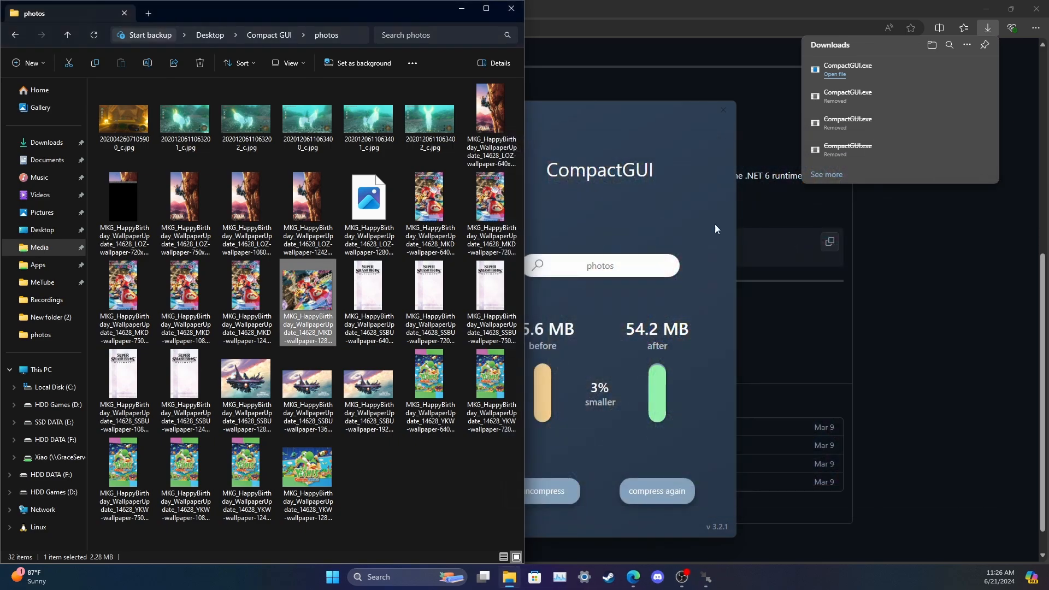
{"action": "left_click", "coordinate": [636, 118]}
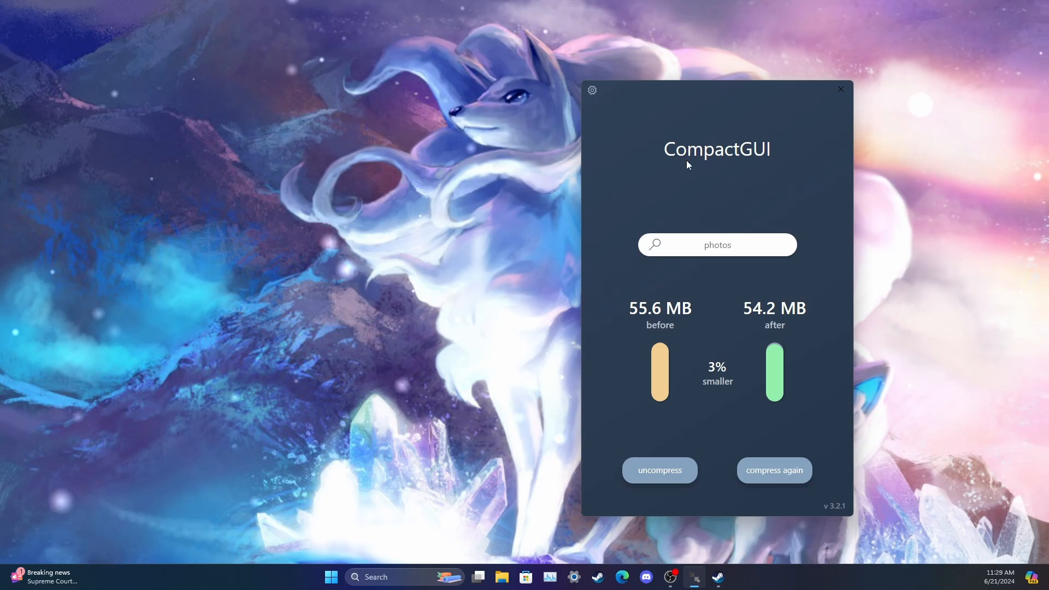
Choose the "SpongeBob SquarePants Battle for Bikini Bottom - Rehydrated" folder in SSD DATA (E:) > SteamLibrary > steamapps > common as the target.
{"action": "left_click", "coordinate": [708, 244]}
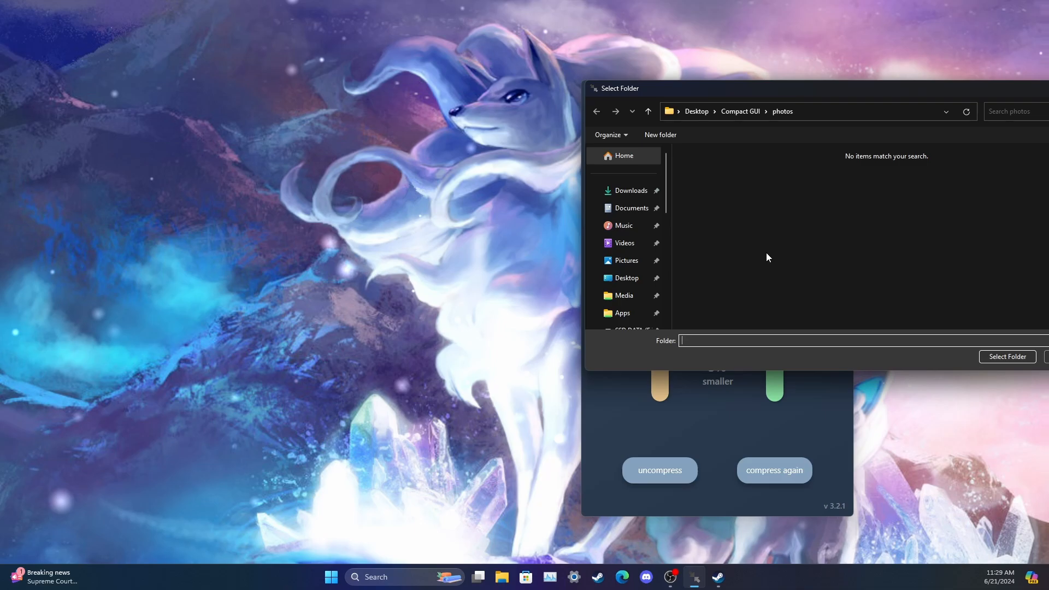
{"action": "scroll", "coordinate": [626, 229], "scroll_direction": "down", "scroll_amount": 2}
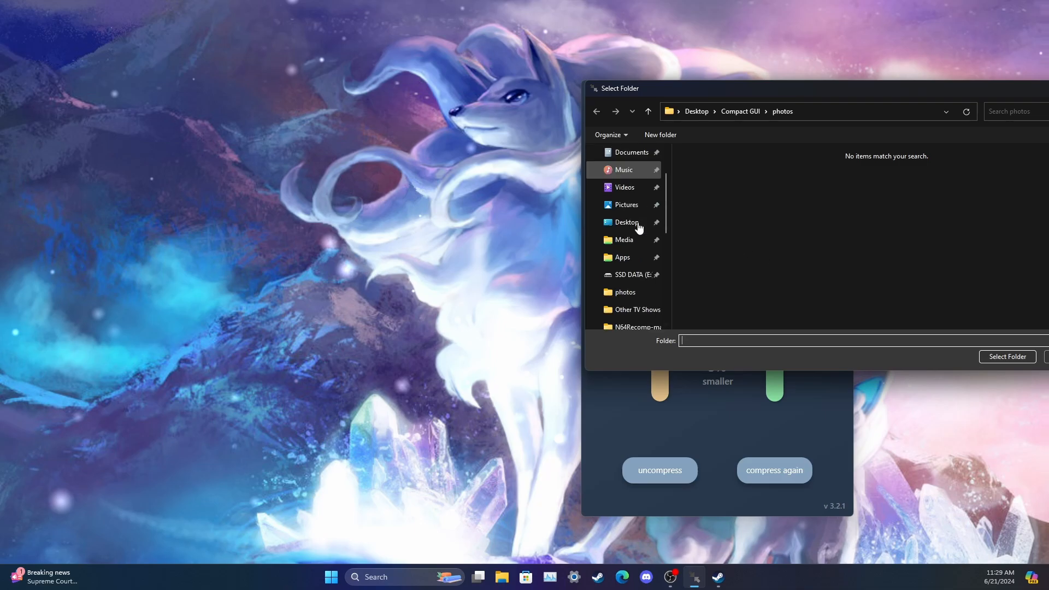
{"action": "left_click", "coordinate": [628, 275]}
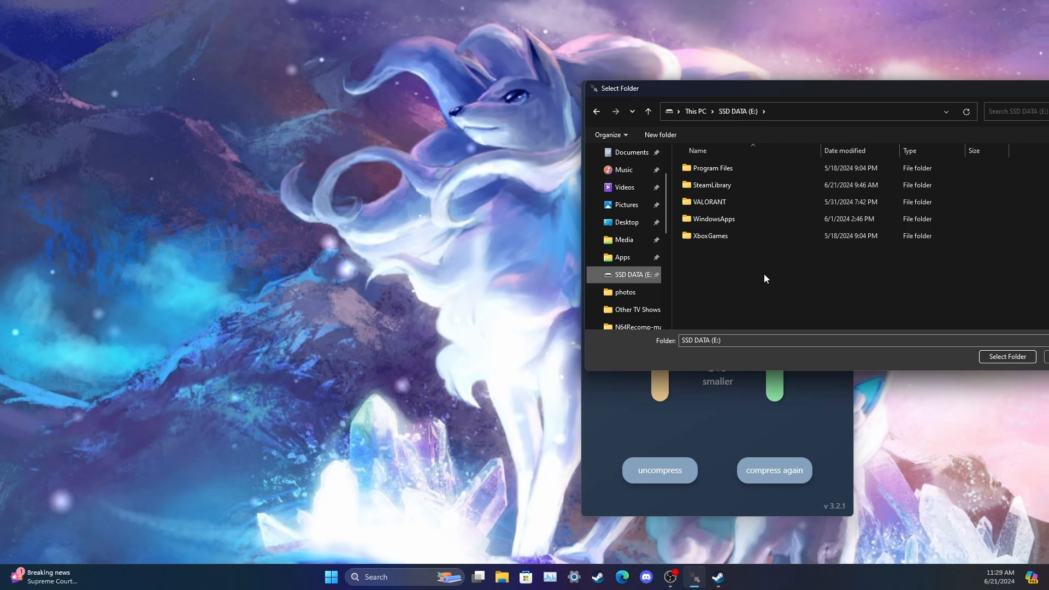
{"action": "double_click", "coordinate": [717, 188]}
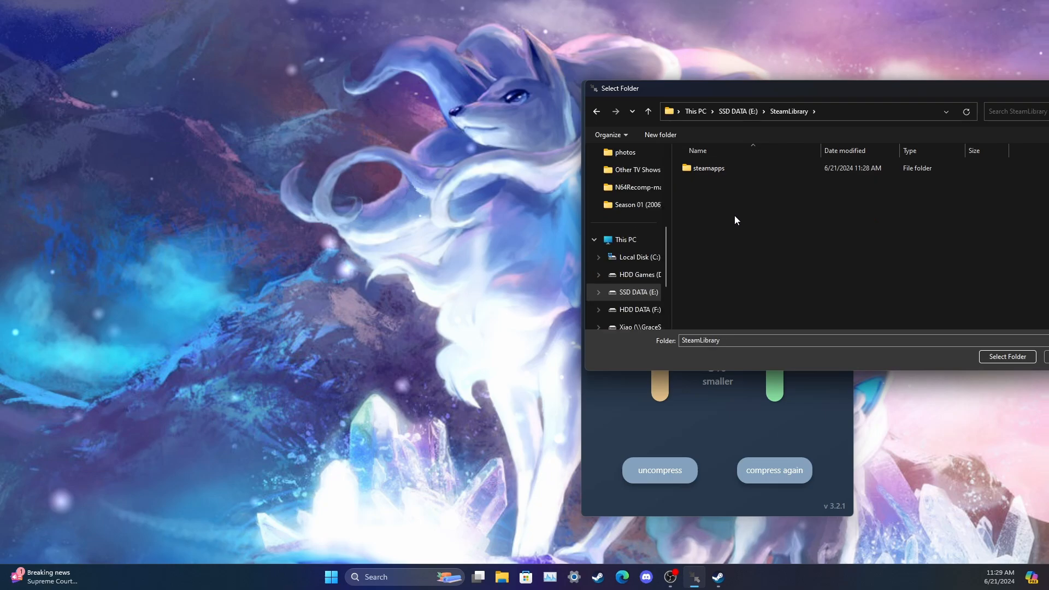
{"action": "double_click", "coordinate": [730, 166]}
{"action": "double_click", "coordinate": [730, 169]}
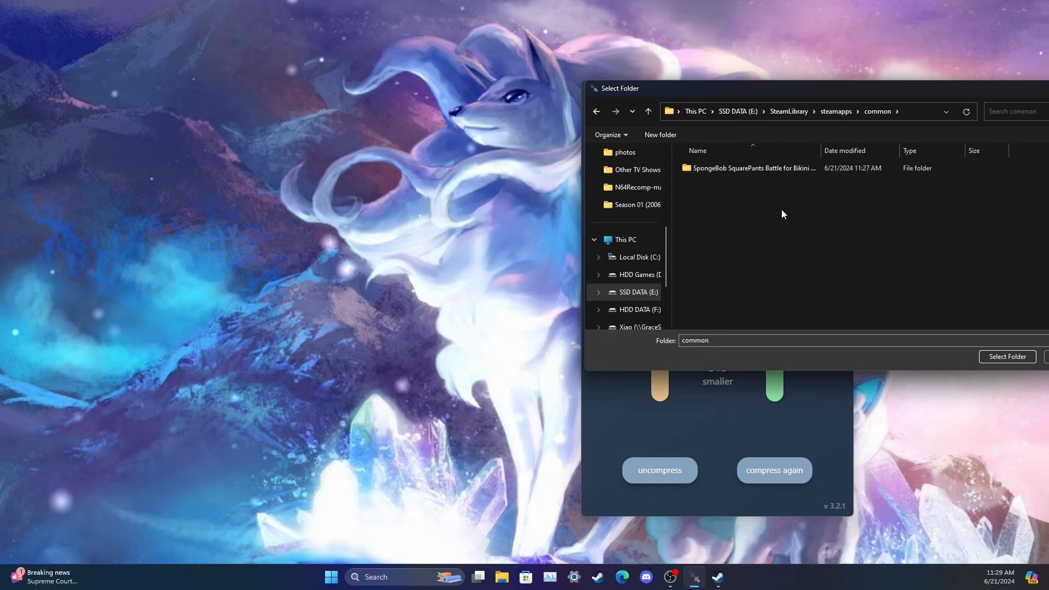
{"action": "double_click", "coordinate": [772, 174]}
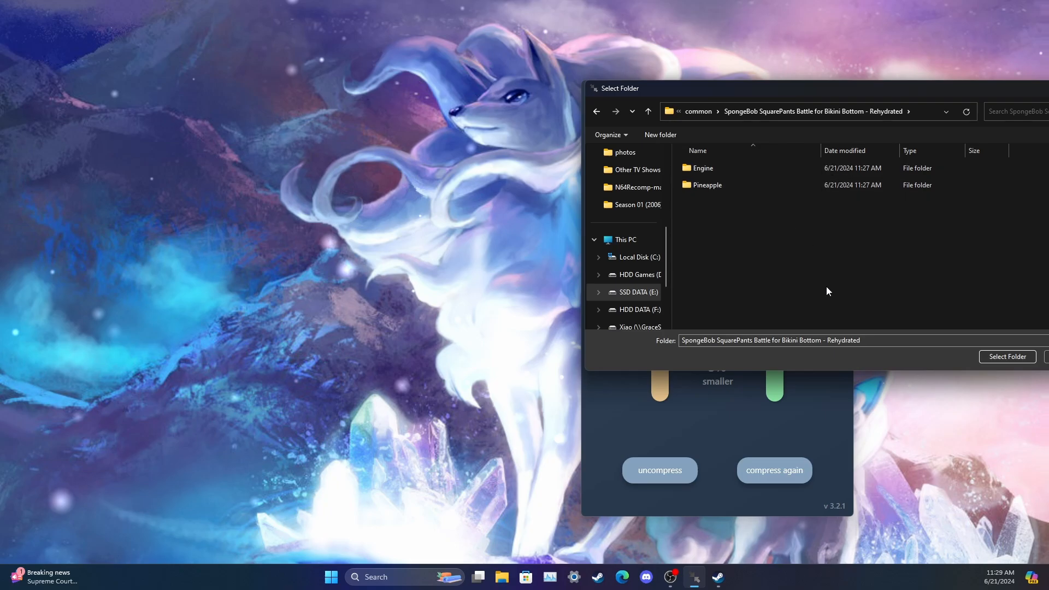
{"action": "left_click", "coordinate": [1005, 357]}
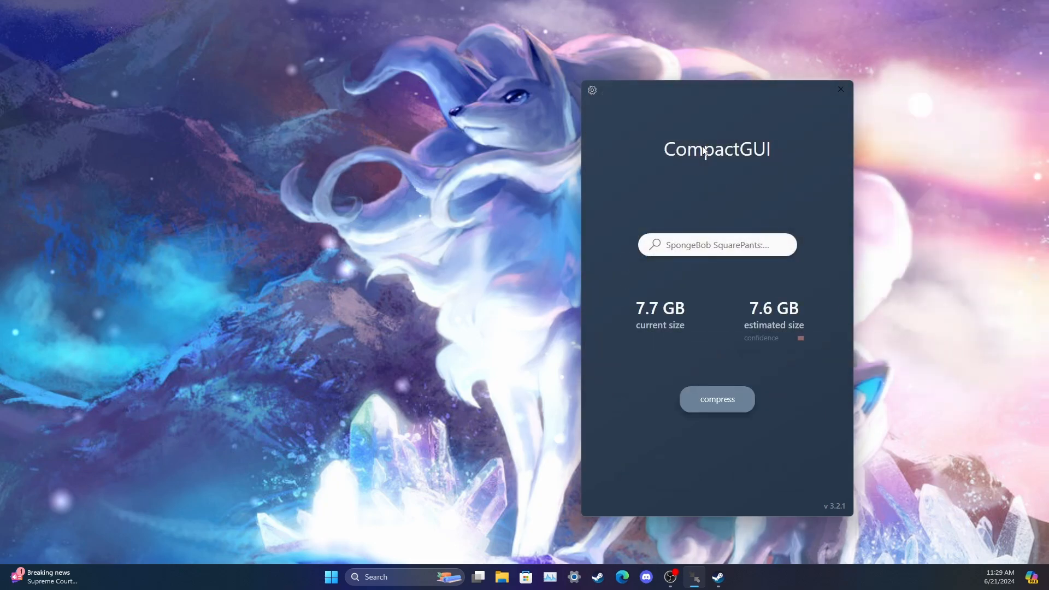
Review the SpongeBob game's estimated savings and compress it with XPRESS 4K, leaving the skip and watch options off.
{"action": "left_click_drag", "start_coordinate": [668, 97], "coordinate": [608, 80]}
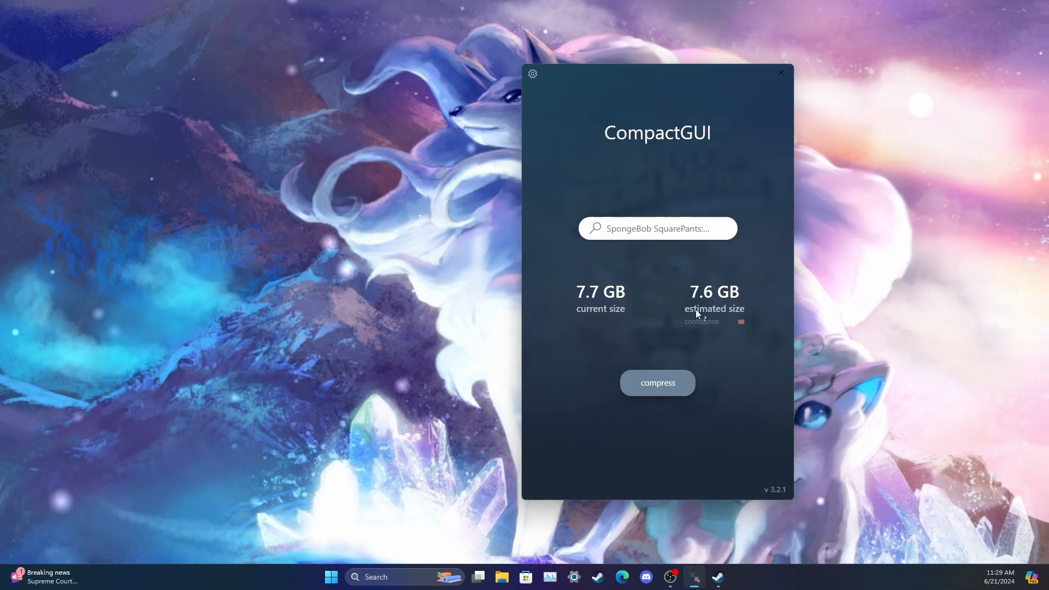
{"action": "mouse_move", "coordinate": [718, 301]}
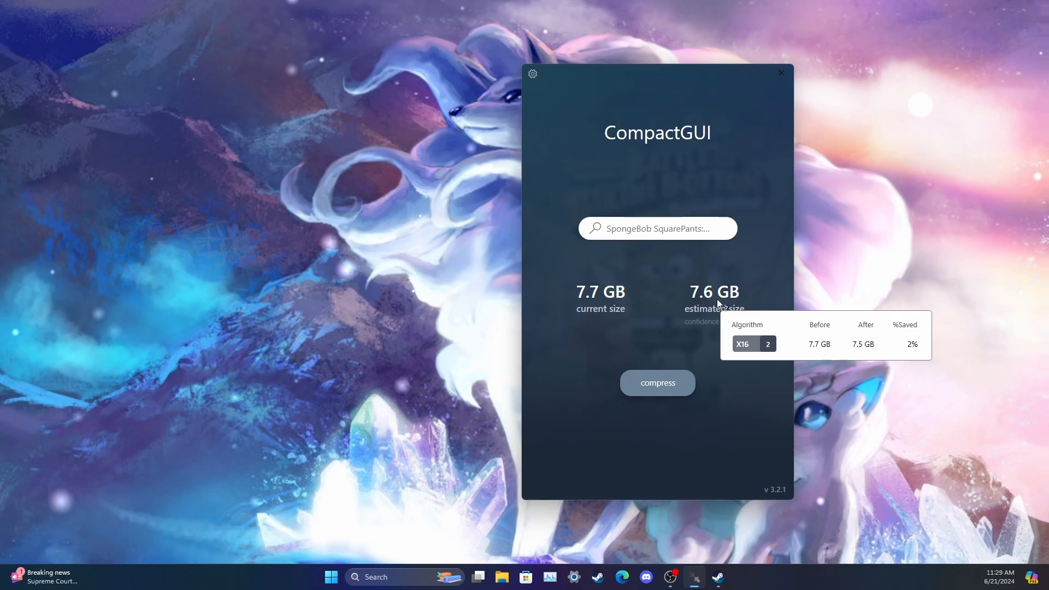
{"action": "left_click", "coordinate": [671, 388]}
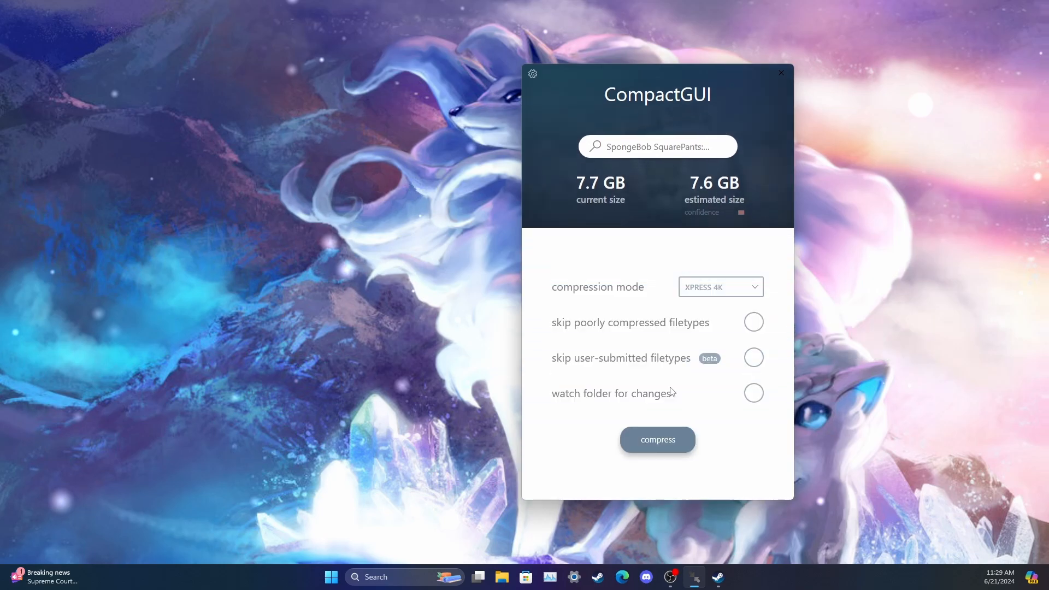
{"action": "left_click", "coordinate": [708, 298]}
{"action": "left_click", "coordinate": [708, 305]}
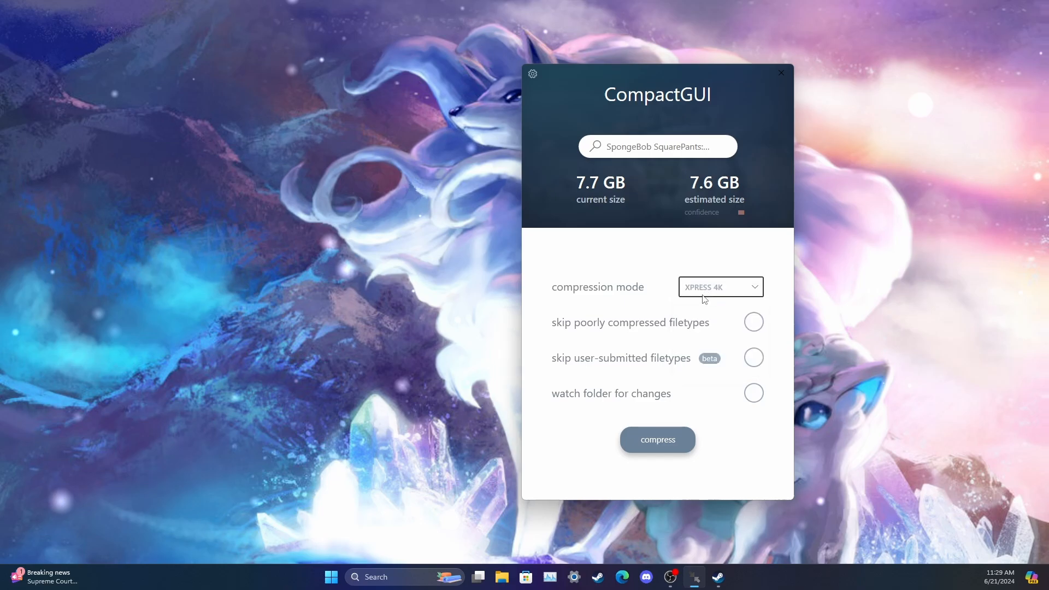
{"action": "left_click", "coordinate": [663, 431]}
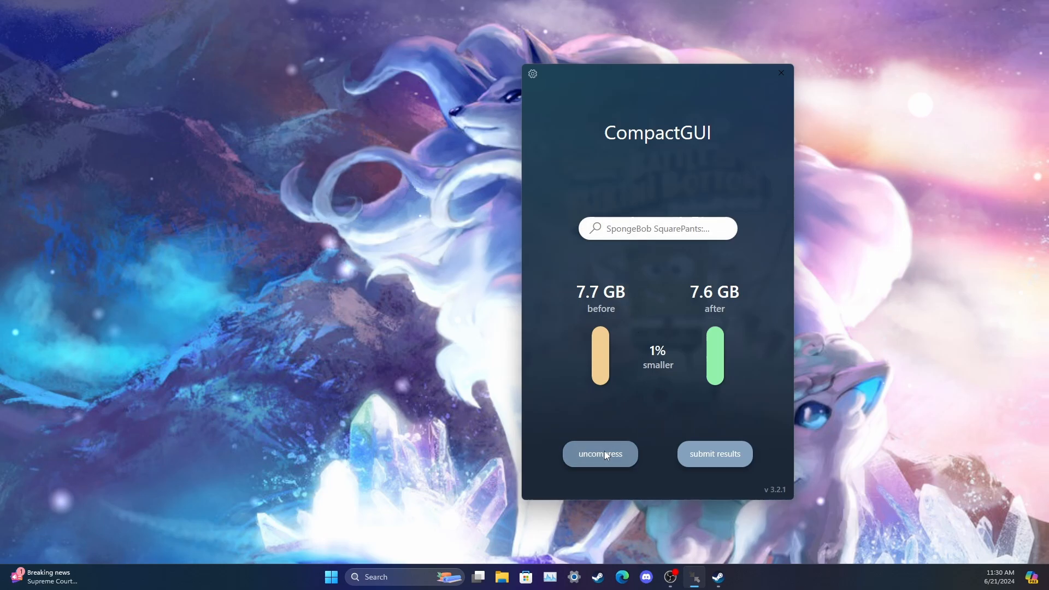
Choose the "Baldurs Gate 3" folder in HDD Games (D:) > SteamLibrary > steamapps > common as the compression target.
{"action": "left_click", "coordinate": [623, 221]}
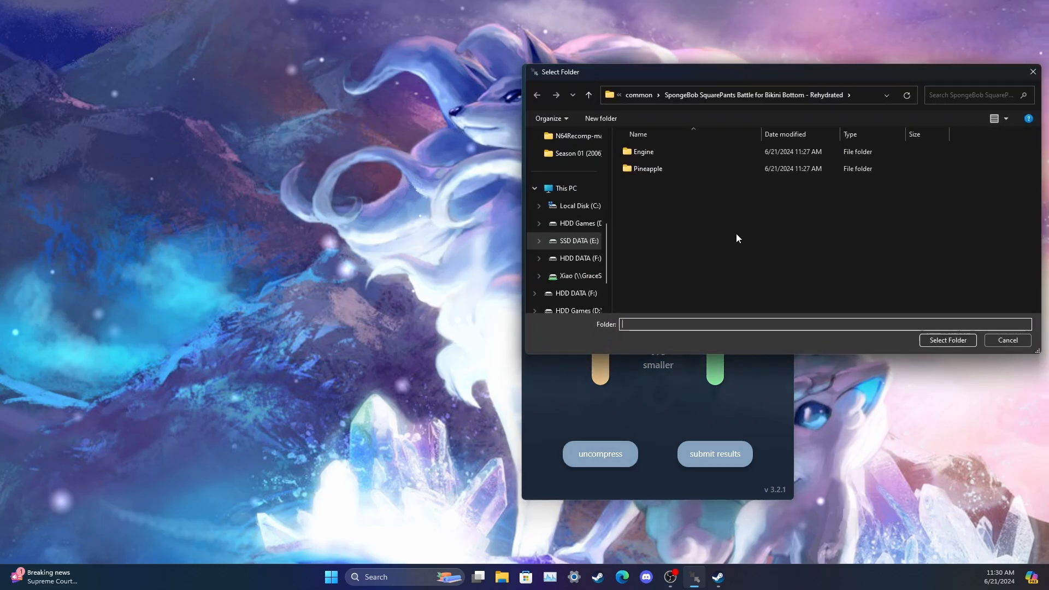
{"action": "left_click", "coordinate": [580, 309]}
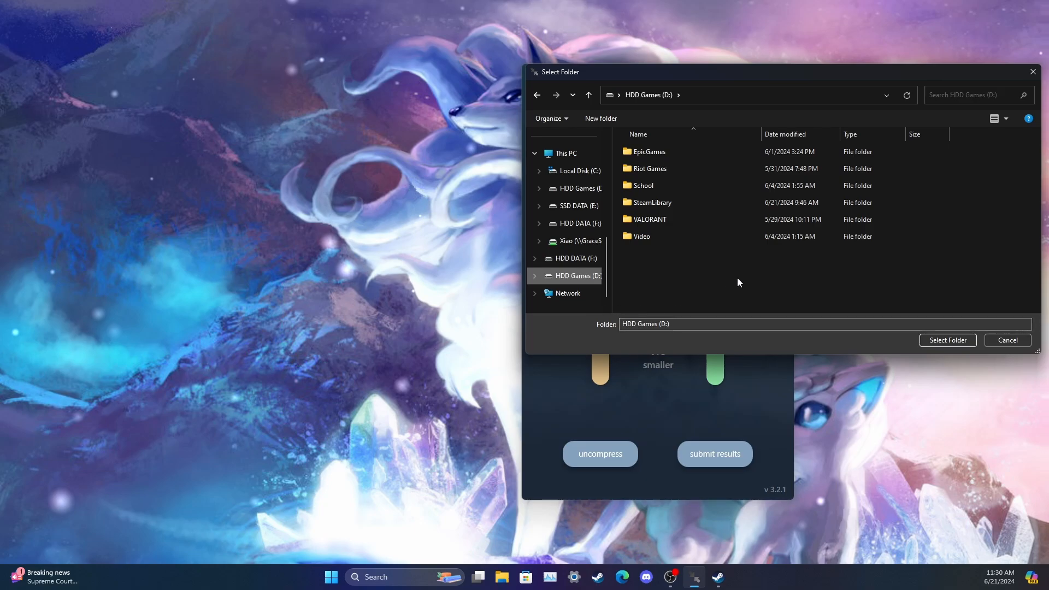
{"action": "double_click", "coordinate": [676, 203]}
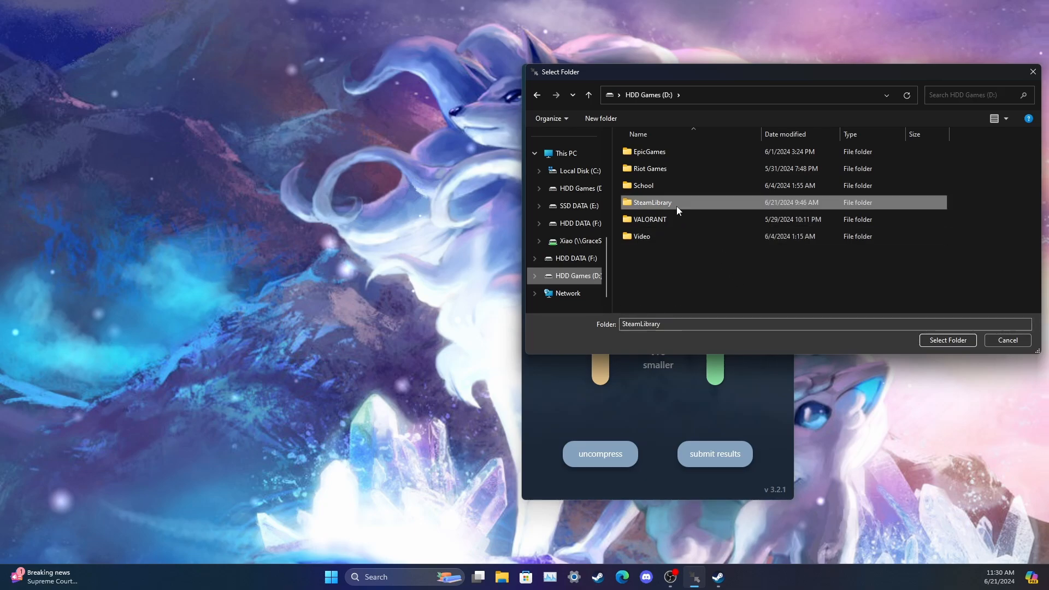
{"action": "double_click", "coordinate": [680, 155]}
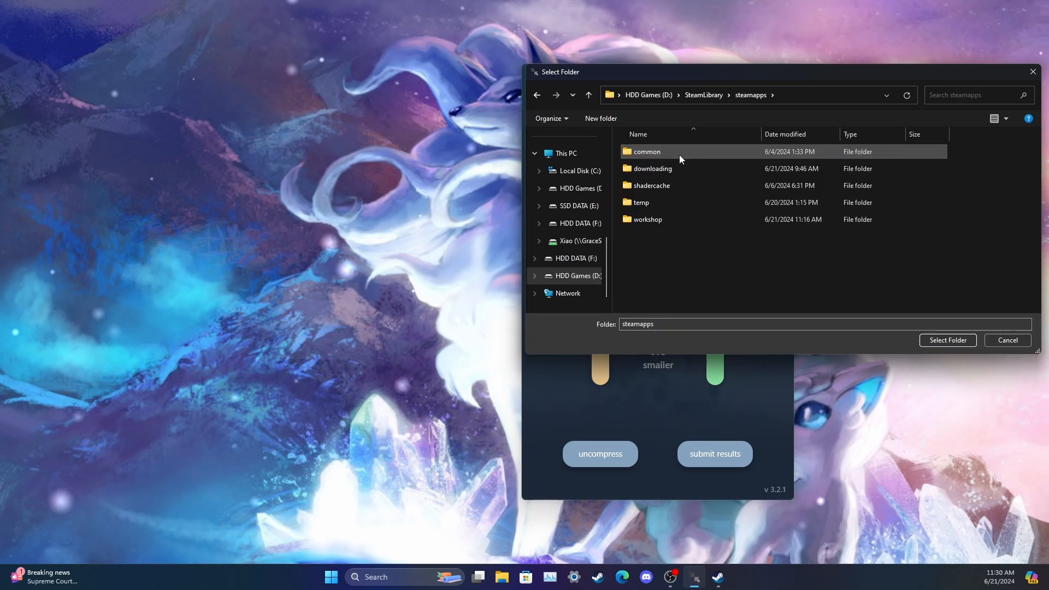
{"action": "double_click", "coordinate": [680, 156]}
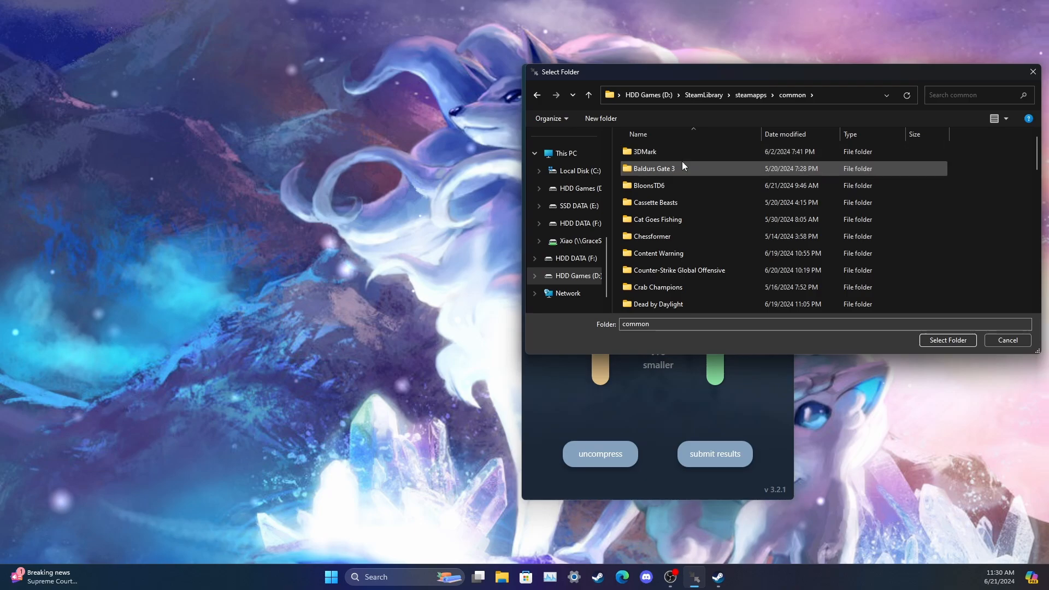
{"action": "double_click", "coordinate": [682, 161]}
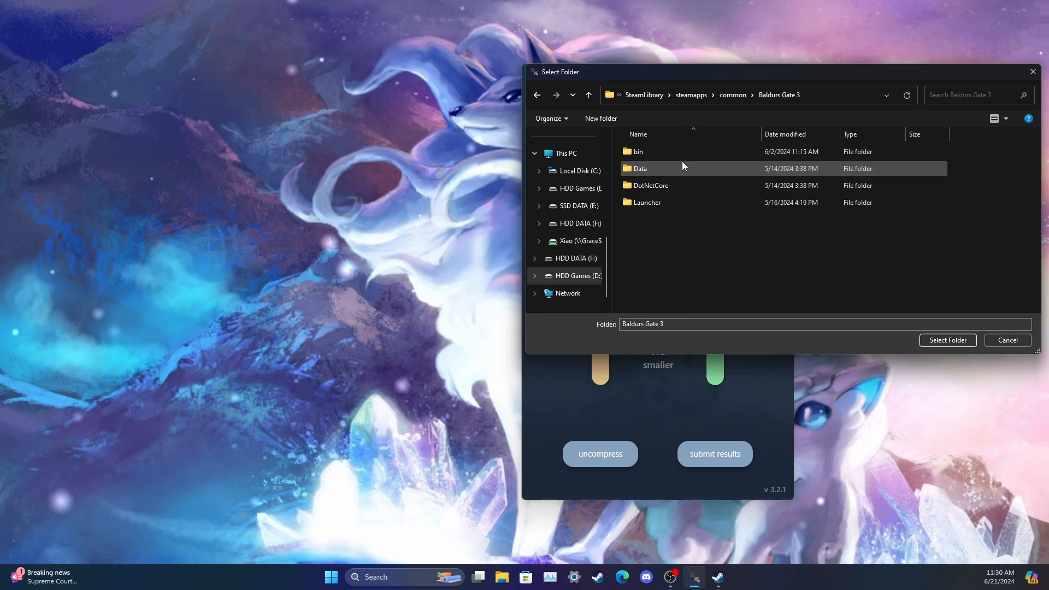
{"action": "left_click", "coordinate": [948, 340]}
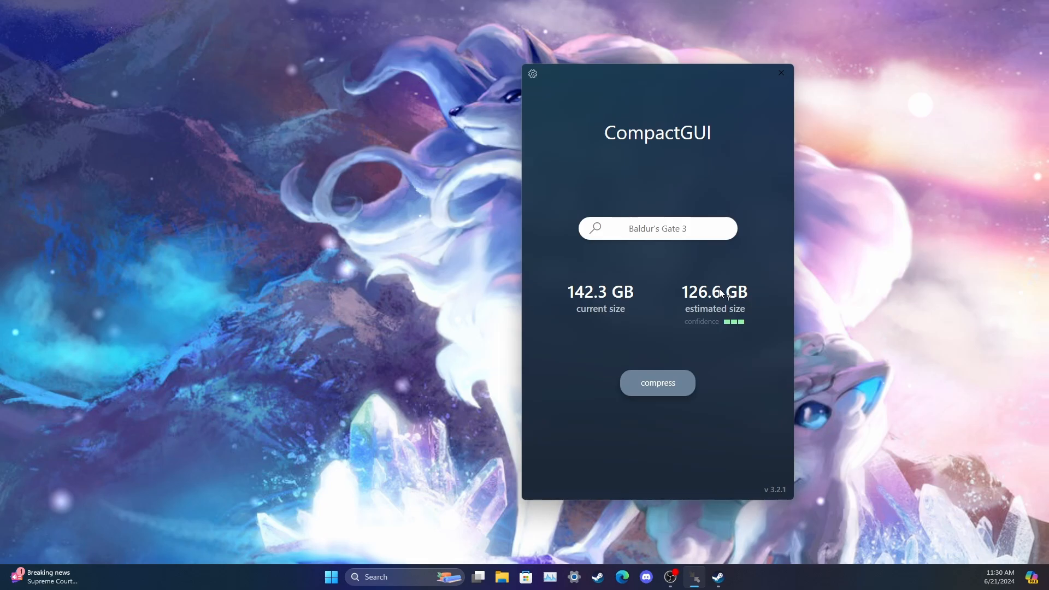
Start compressing the Baldur's Gate 3 folder with XPRESS 4K and the option to skip poorly compressed filetypes turned on.
{"action": "mouse_move", "coordinate": [721, 293]}
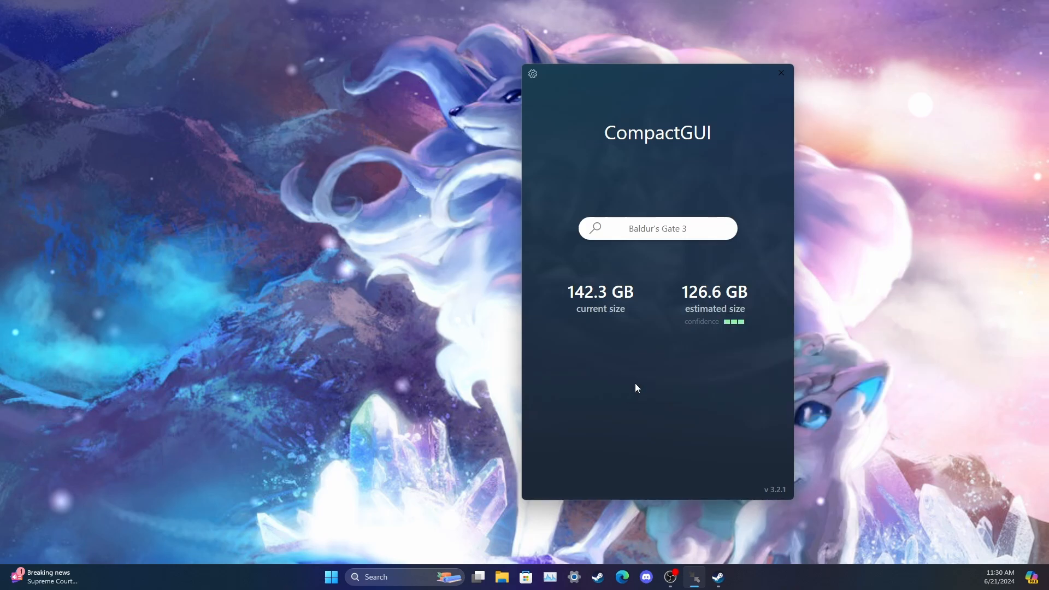
{"action": "left_click", "coordinate": [635, 383]}
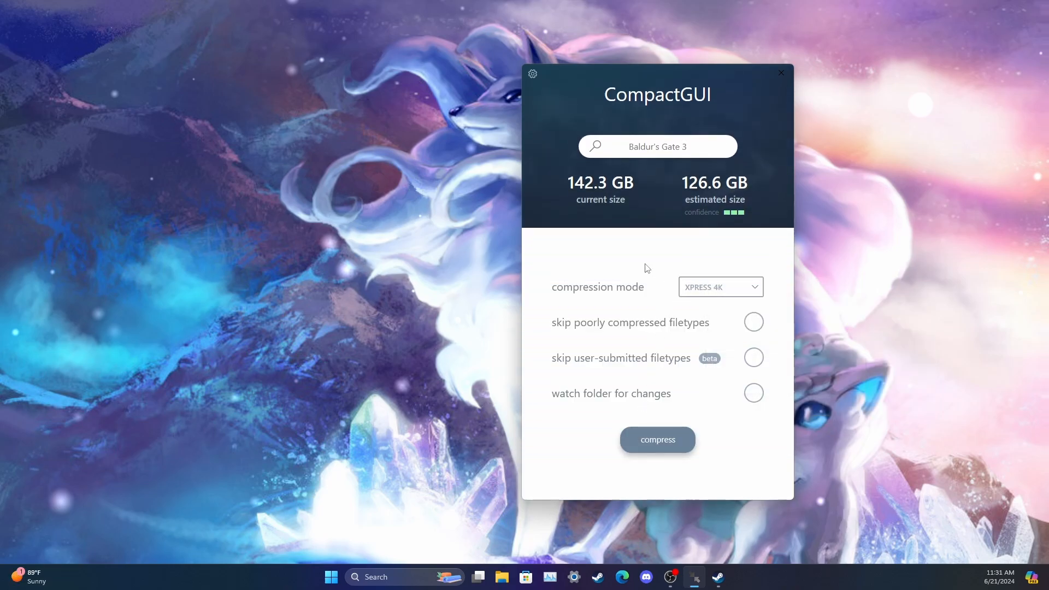
{"action": "left_click", "coordinate": [755, 326]}
{"action": "left_click", "coordinate": [672, 445]}
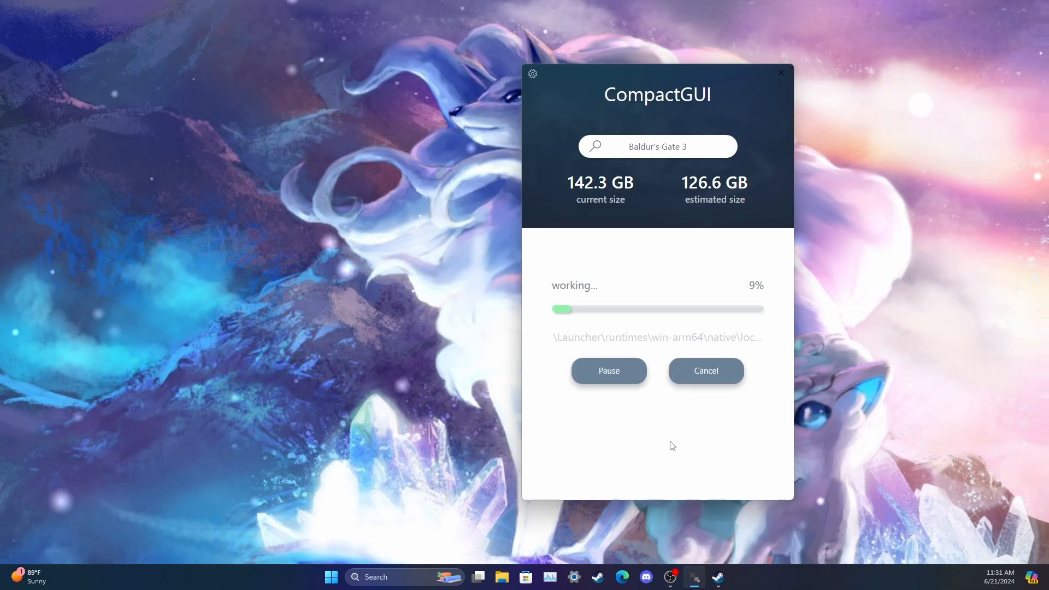